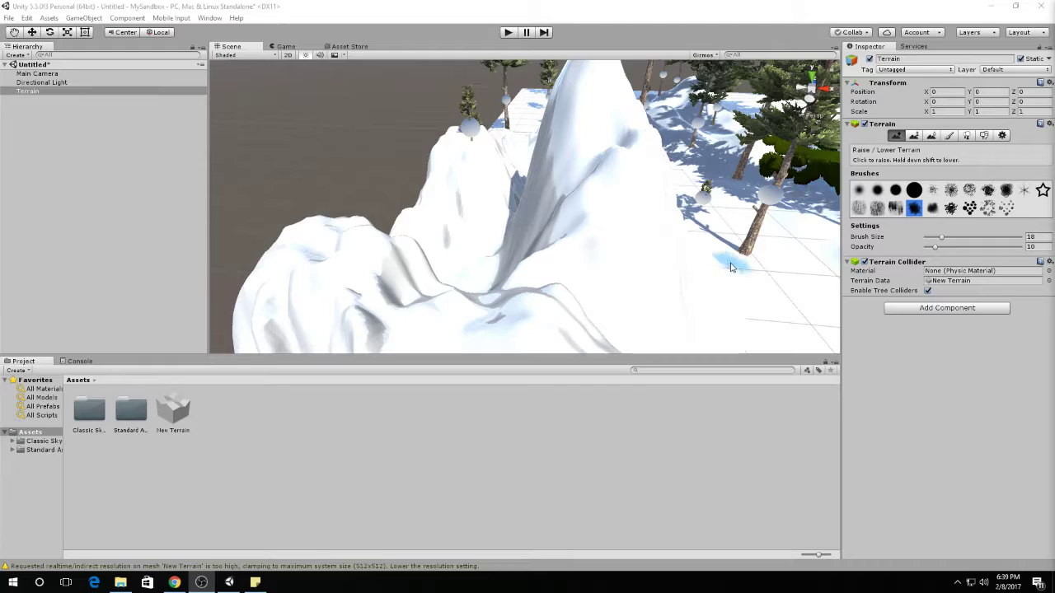
Bring up the sticky notes and review the note about the environment and skybox
{"action": "mouse_move", "coordinate": [725, 264]}
{"action": "right_mouse_down"}
{"action": "mouse_move", "coordinate": [854, 245]}
{"action": "mouse_move", "coordinate": [684, 289]}
{"action": "mouse_move", "coordinate": [680, 243]}
{"action": "right_mouse_up"}
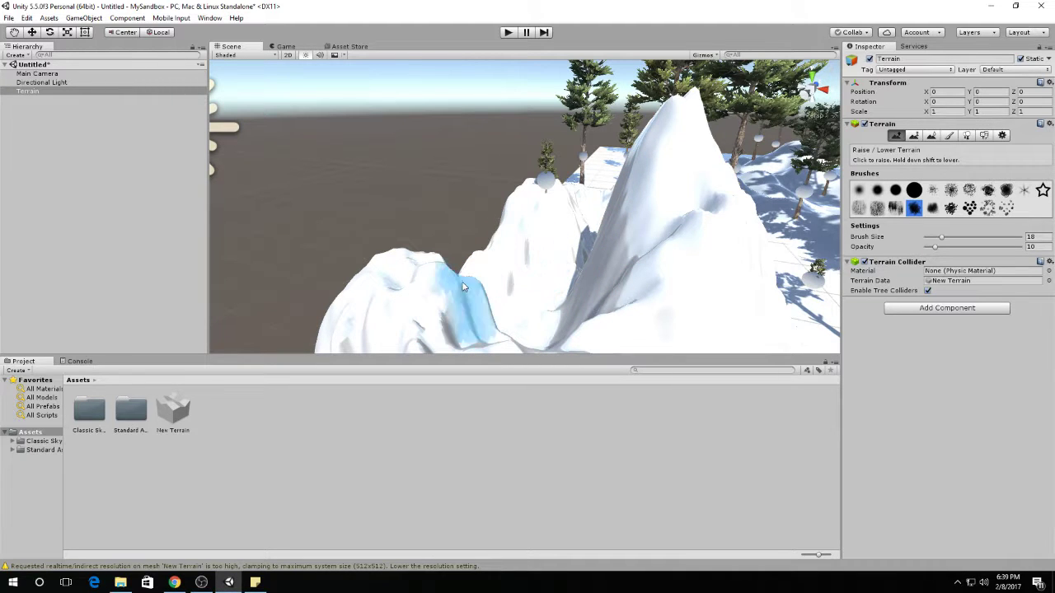
{"action": "right_click_drag", "start_coordinate": [558, 272], "coordinate": [627, 270]}
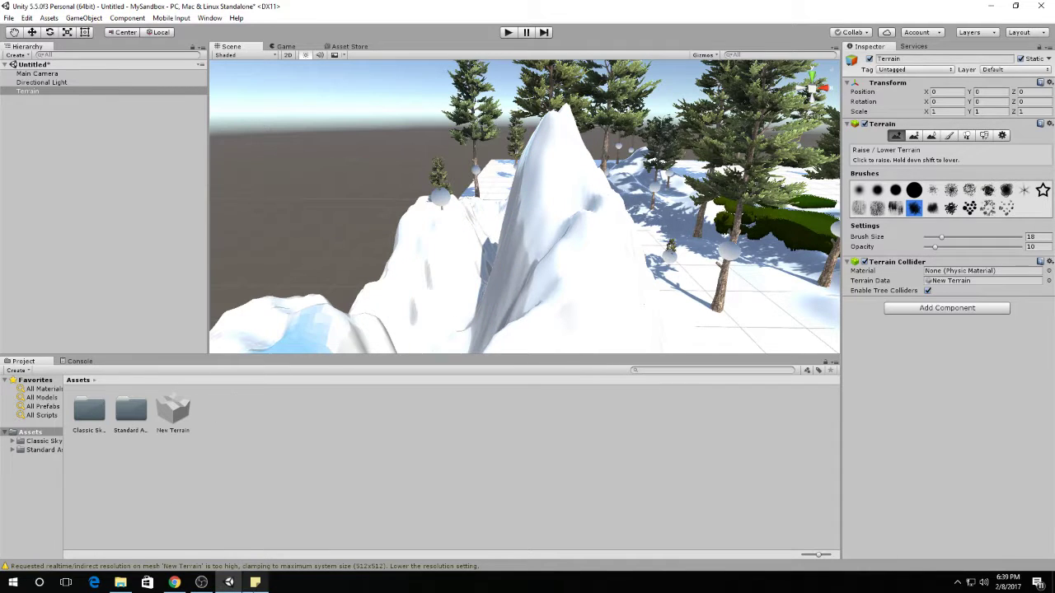
{"action": "left_click", "coordinate": [255, 582]}
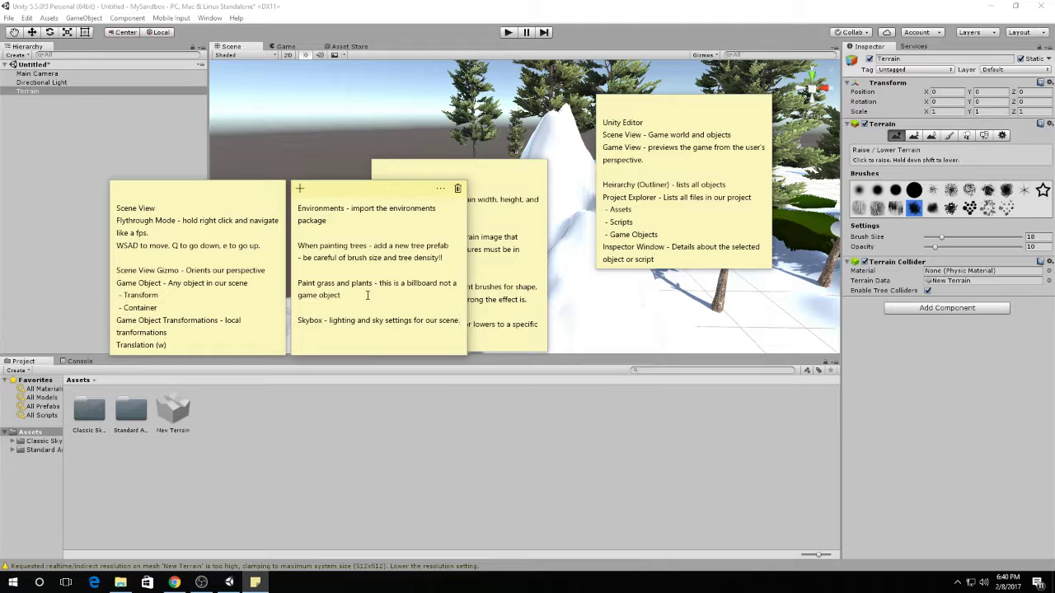
{"action": "left_click", "coordinate": [379, 81]}
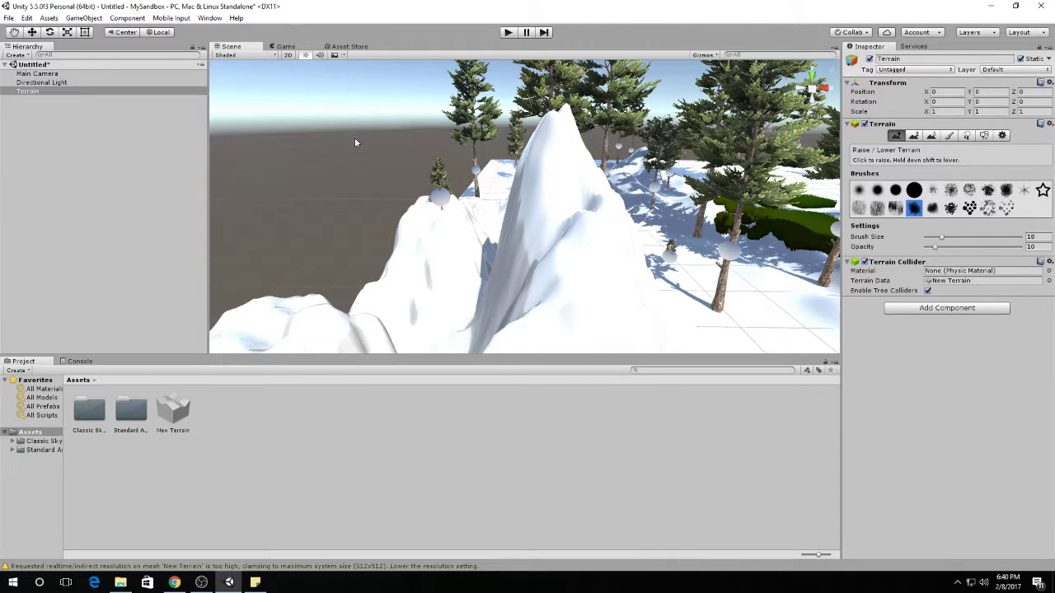
Fly around the snowy mountains and trees to examine the current sky in the scene
{"action": "right_click_drag", "start_coordinate": [370, 176], "coordinate": [628, 146]}
{"action": "right_click_drag", "start_coordinate": [359, 293], "coordinate": [964, 287]}
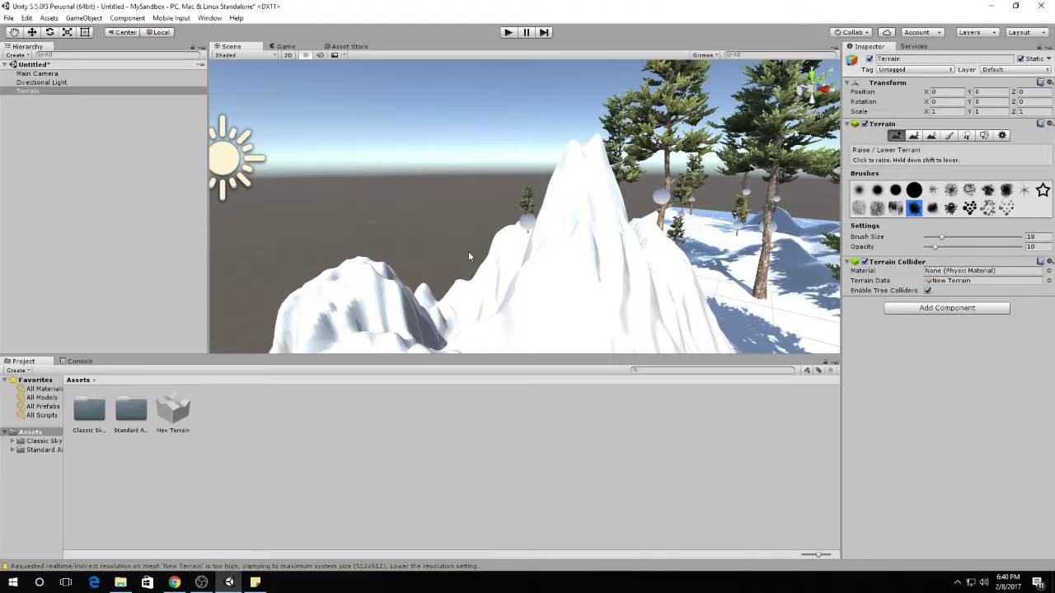
{"action": "right_click_drag", "start_coordinate": [463, 263], "coordinate": [156, 223]}
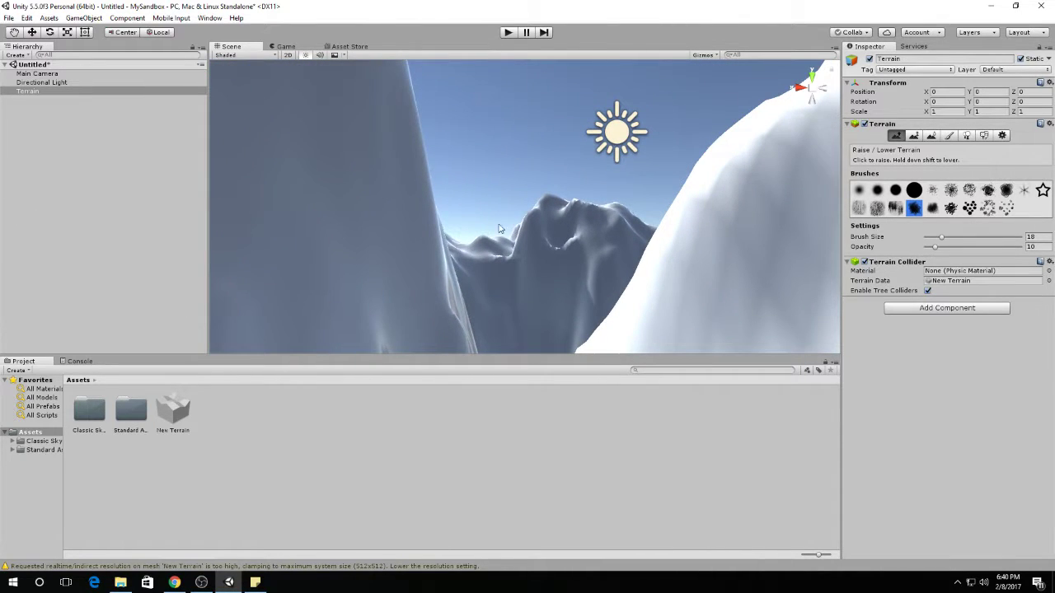
{"action": "mouse_move", "coordinate": [511, 225]}
{"action": "right_mouse_down"}
{"action": "mouse_move", "coordinate": [536, 193]}
{"action": "mouse_move", "coordinate": [528, 159]}
{"action": "mouse_move", "coordinate": [445, 245]}
{"action": "mouse_move", "coordinate": [454, 247]}
{"action": "mouse_move", "coordinate": [177, 325]}
{"action": "mouse_move", "coordinate": [277, 278]}
{"action": "mouse_move", "coordinate": [477, 286]}
{"action": "right_mouse_up"}
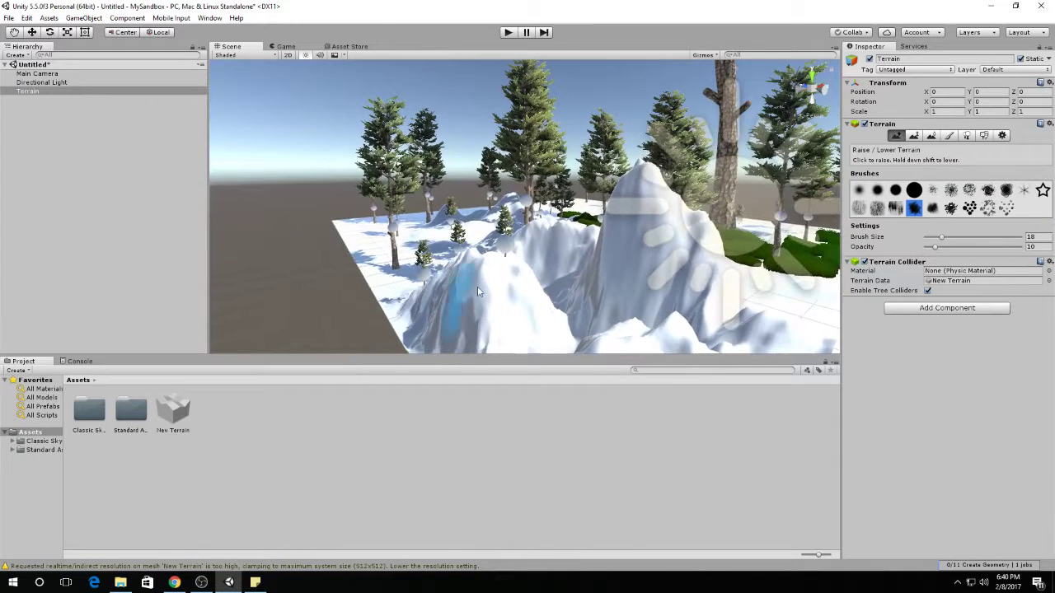
{"action": "key", "text": "w"}
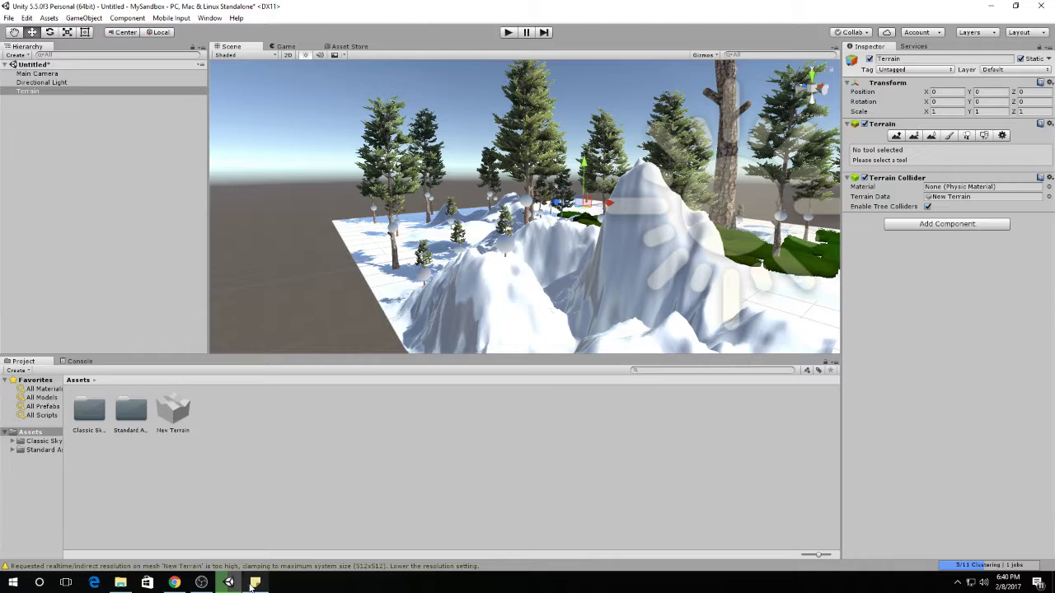
Add the line "Change the default skybox under window - lighting" to the environments sticky note
{"action": "left_click", "coordinate": [254, 583]}
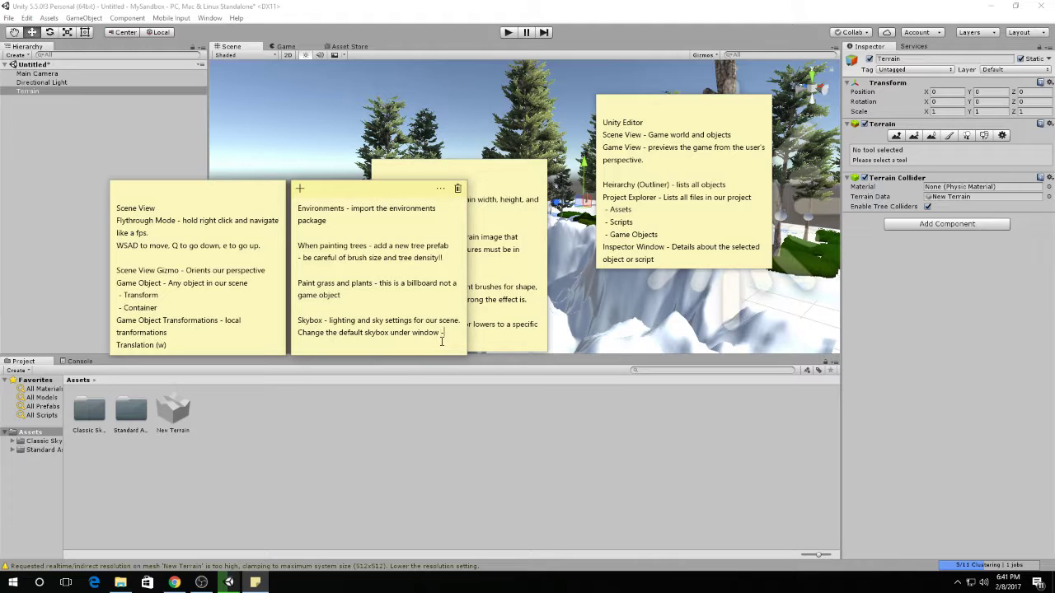
{"action": "type", "text": "ighting"}
{"action": "left_click", "coordinate": [306, 12]}
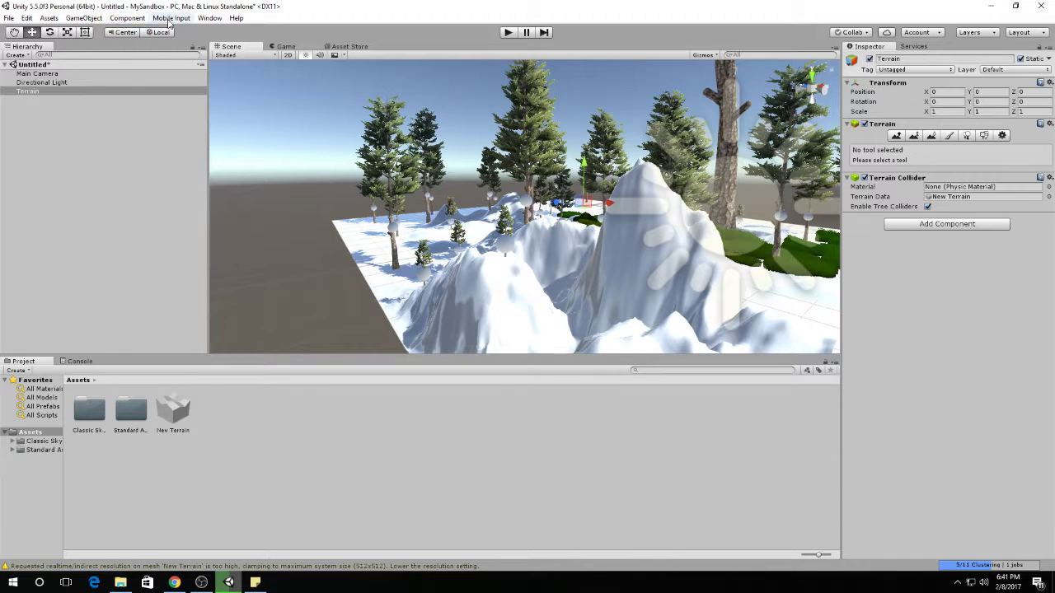
Open the Lighting window and dock it beside the Inspector
{"action": "left_click", "coordinate": [209, 17]}
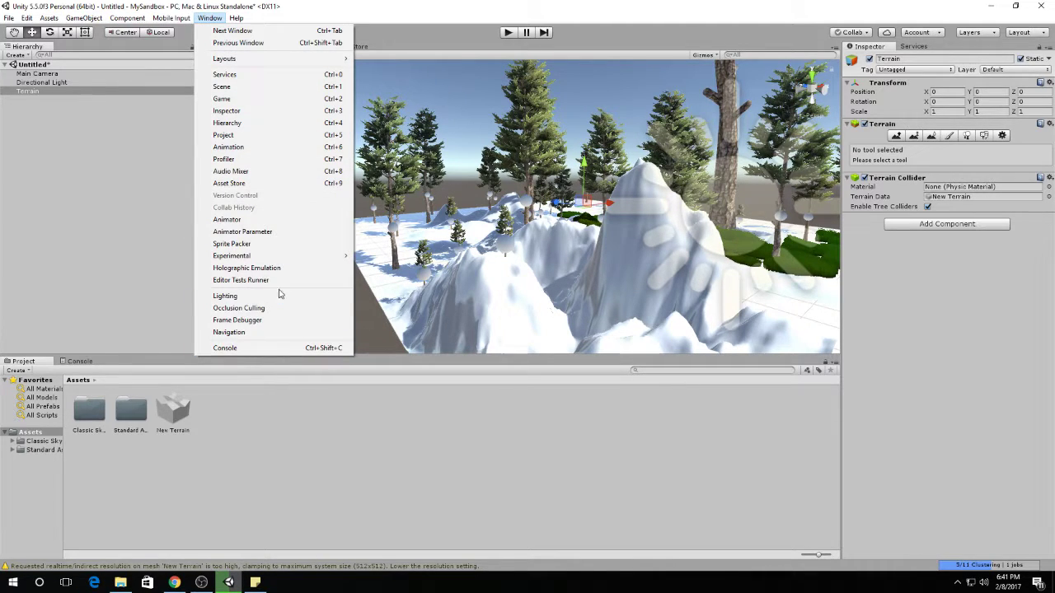
{"action": "left_click", "coordinate": [278, 296]}
{"action": "left_click_drag", "start_coordinate": [767, 118], "coordinate": [921, 48]}
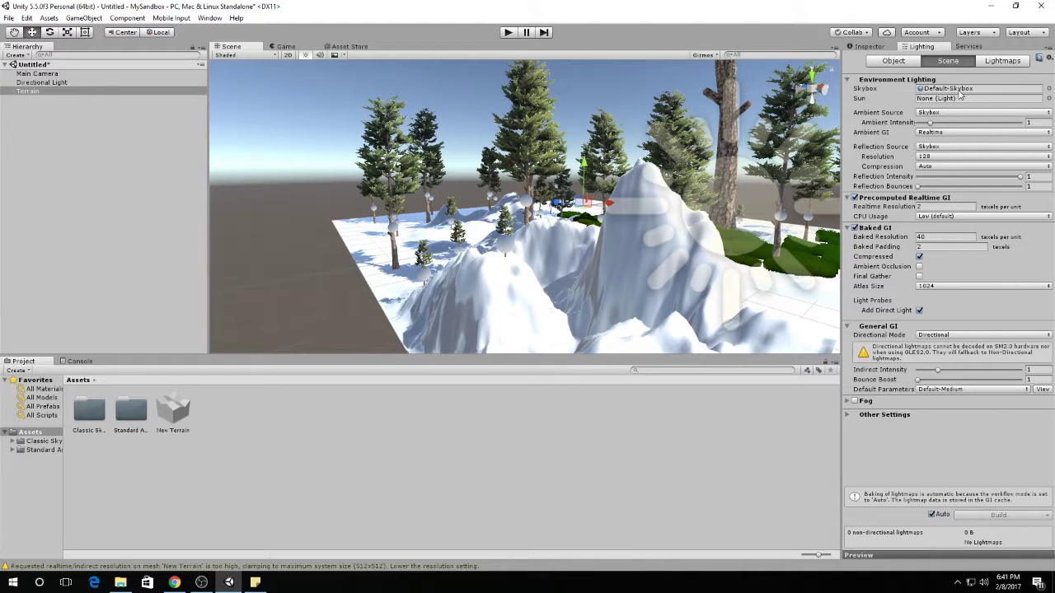
Assign the sky01 material from the Classic Skybox folder as the scene's skybox in the environment lighting
{"action": "scroll", "coordinate": [571, 248], "scroll_direction": "up", "scroll_amount": 3}
{"action": "right_click_drag", "start_coordinate": [650, 251], "coordinate": [560, 307]}
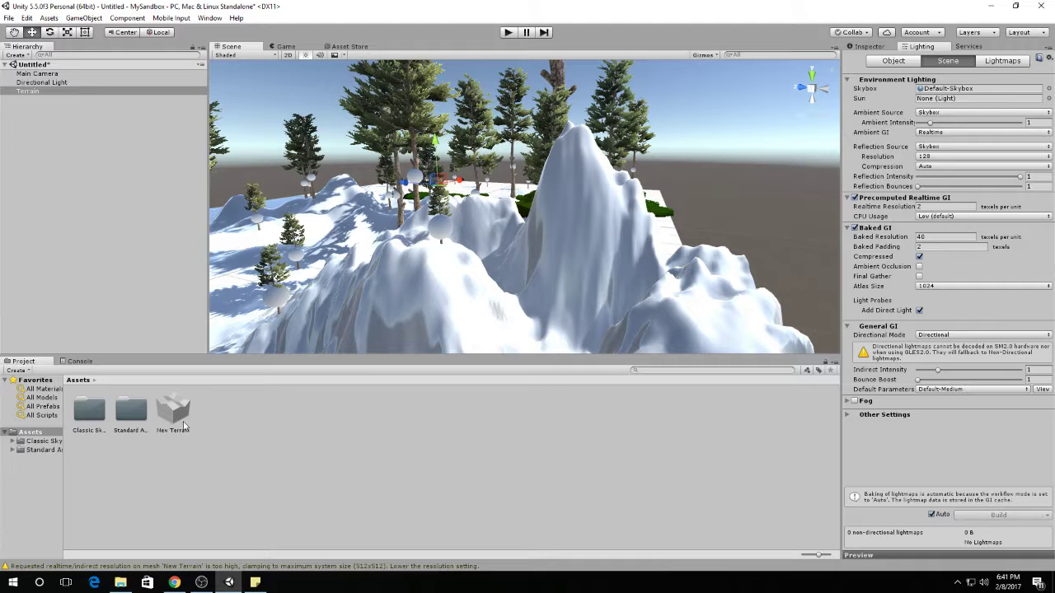
{"action": "double_click", "coordinate": [90, 412]}
{"action": "left_click", "coordinate": [148, 427]}
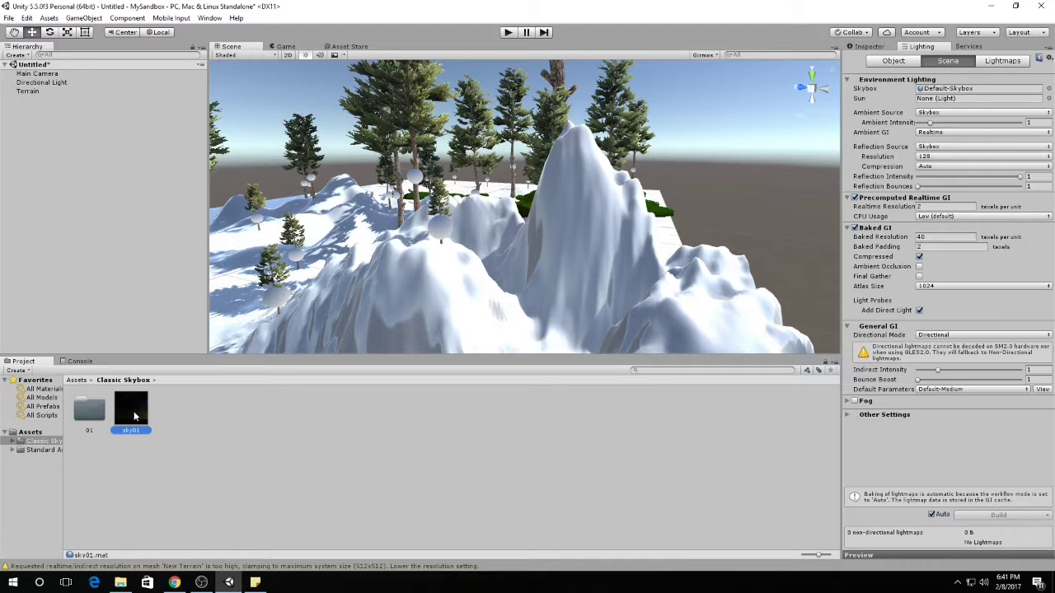
{"action": "left_click_drag", "start_coordinate": [132, 418], "coordinate": [973, 90]}
Look around the terrain from near and far to examine the sky01 skybox
{"action": "scroll", "coordinate": [452, 245], "scroll_direction": "up", "scroll_amount": 5}
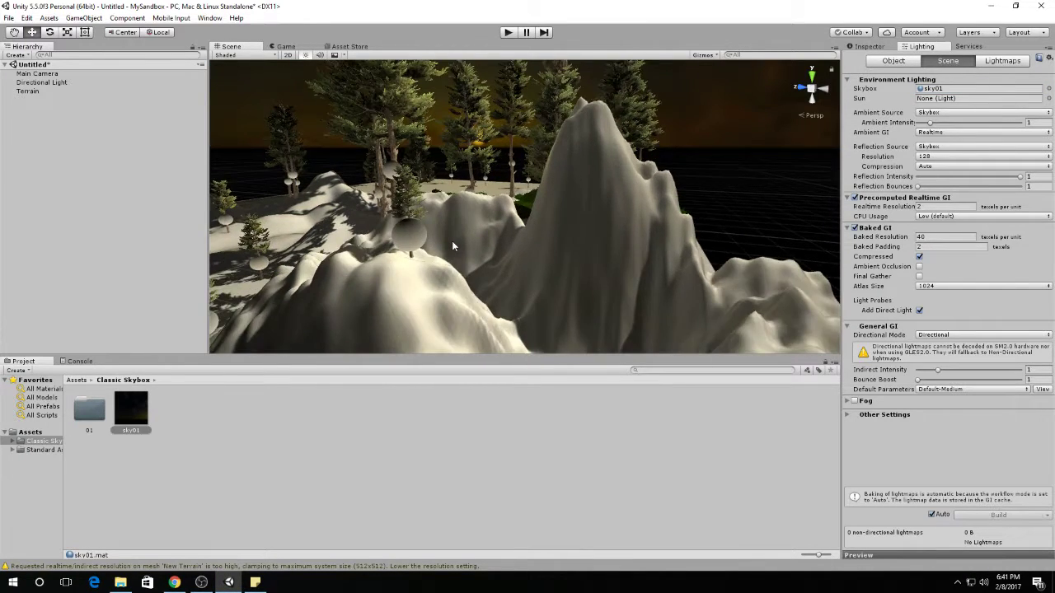
{"action": "right_click_drag", "start_coordinate": [441, 259], "coordinate": [207, 163]}
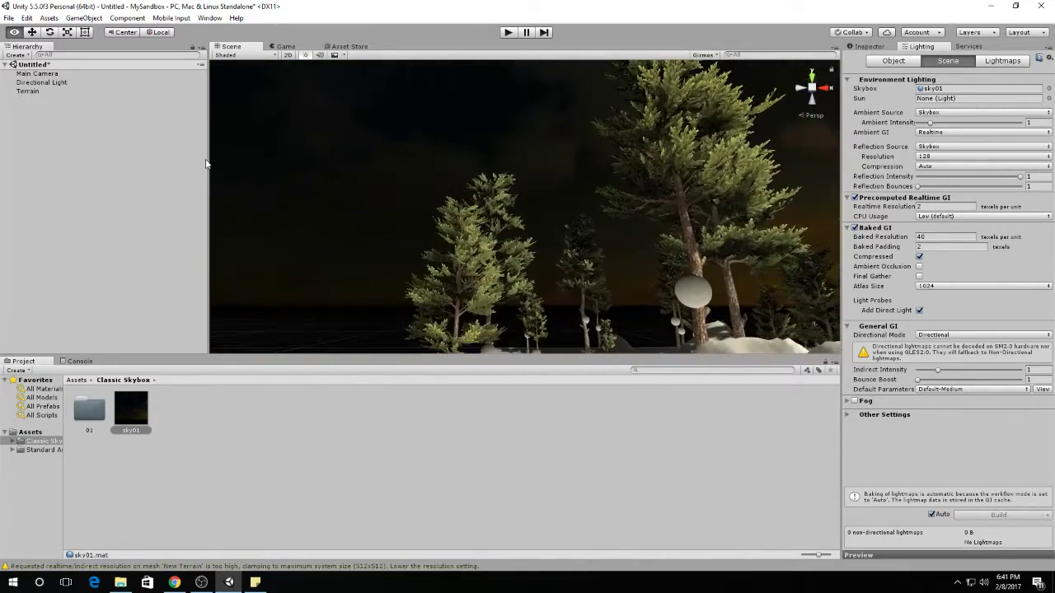
{"action": "right_click_drag", "start_coordinate": [509, 203], "coordinate": [691, 233]}
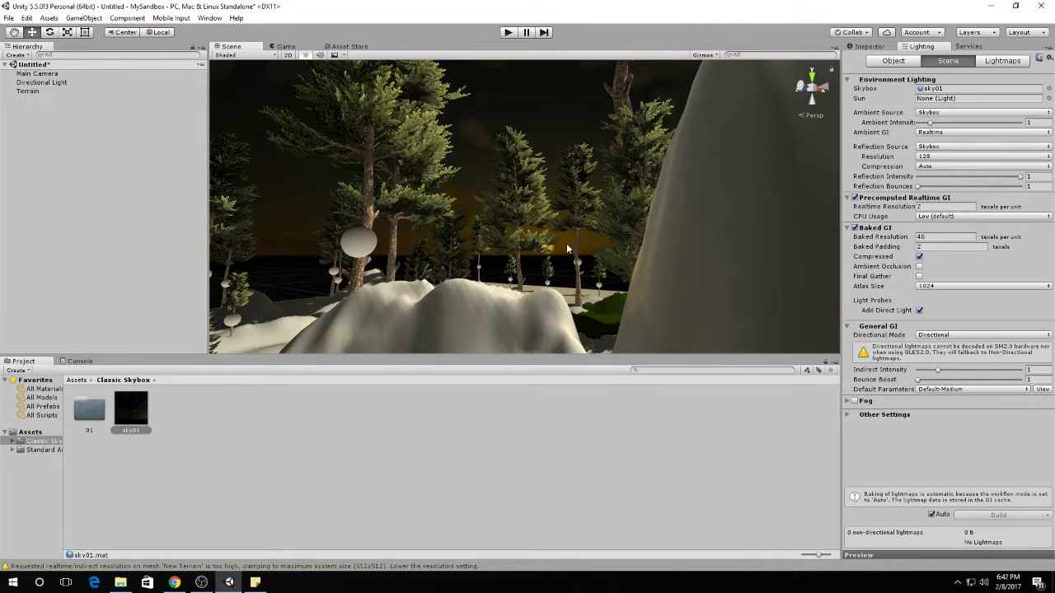
{"action": "right_click_drag", "start_coordinate": [566, 243], "coordinate": [565, 276]}
{"action": "key", "text": "s"}
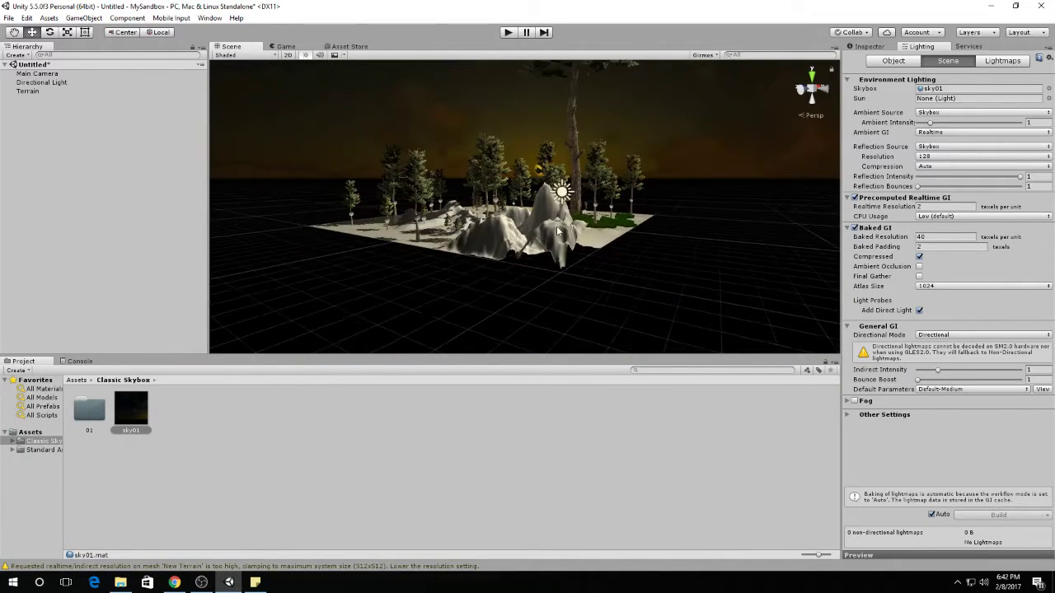
{"action": "right_click_drag", "start_coordinate": [519, 217], "coordinate": [517, 246]}
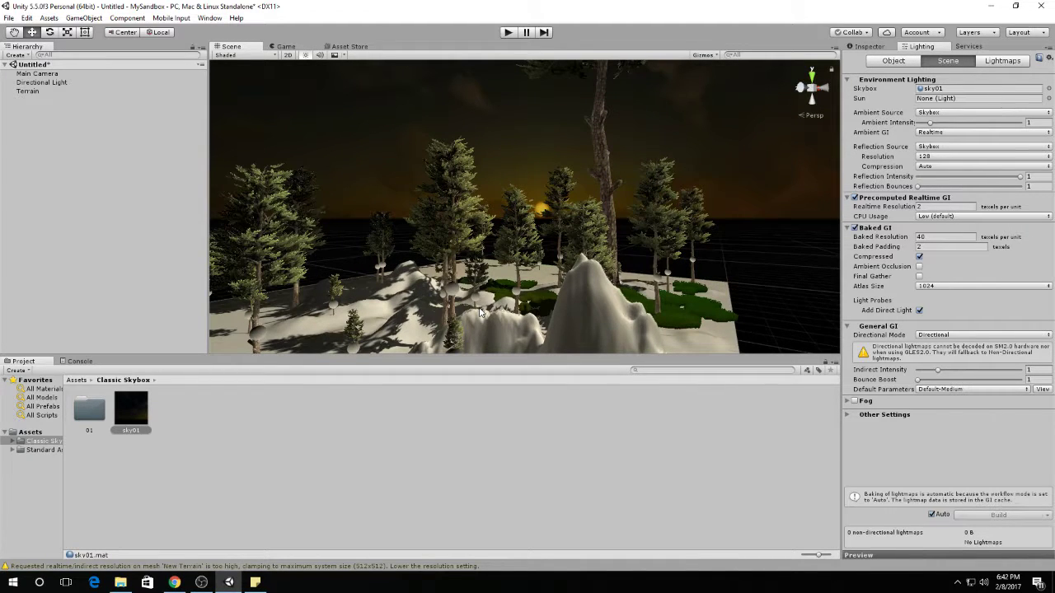
Select the directional light and examine its position and the terrain's shading against the skybox's sun
{"action": "right_click_drag", "start_coordinate": [481, 312], "coordinate": [630, 276]}
{"action": "left_click", "coordinate": [613, 280]}
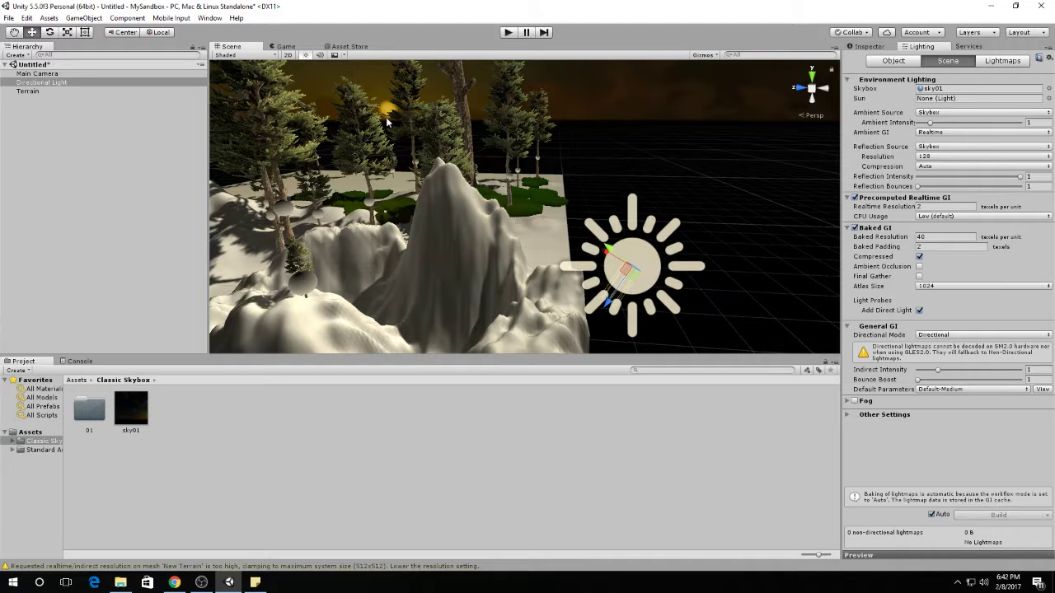
{"action": "scroll", "coordinate": [550, 307], "scroll_direction": "down", "scroll_amount": 6}
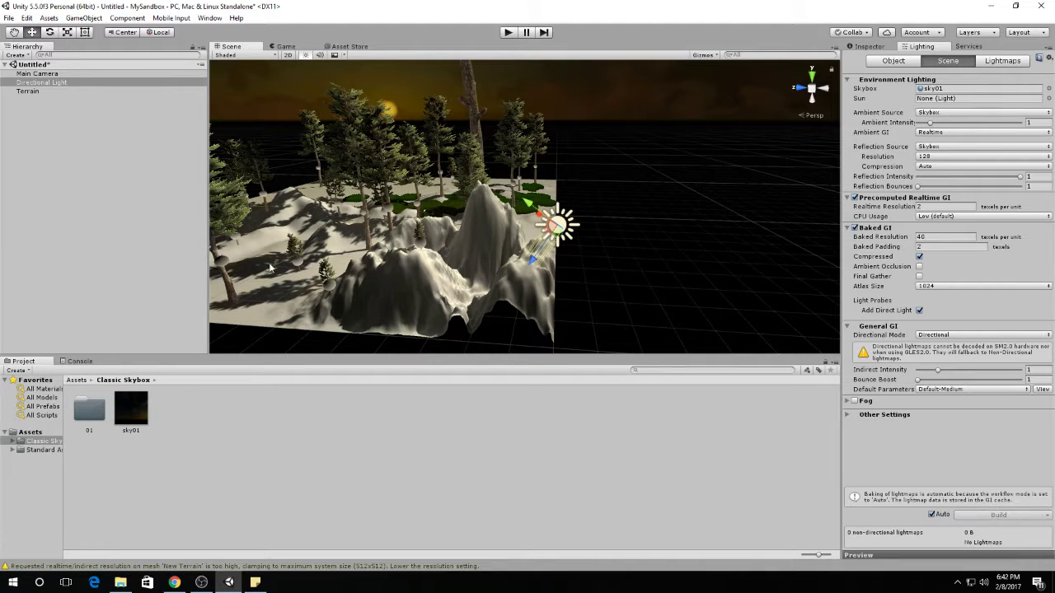
{"action": "scroll", "coordinate": [645, 211], "scroll_direction": "up", "scroll_amount": 3}
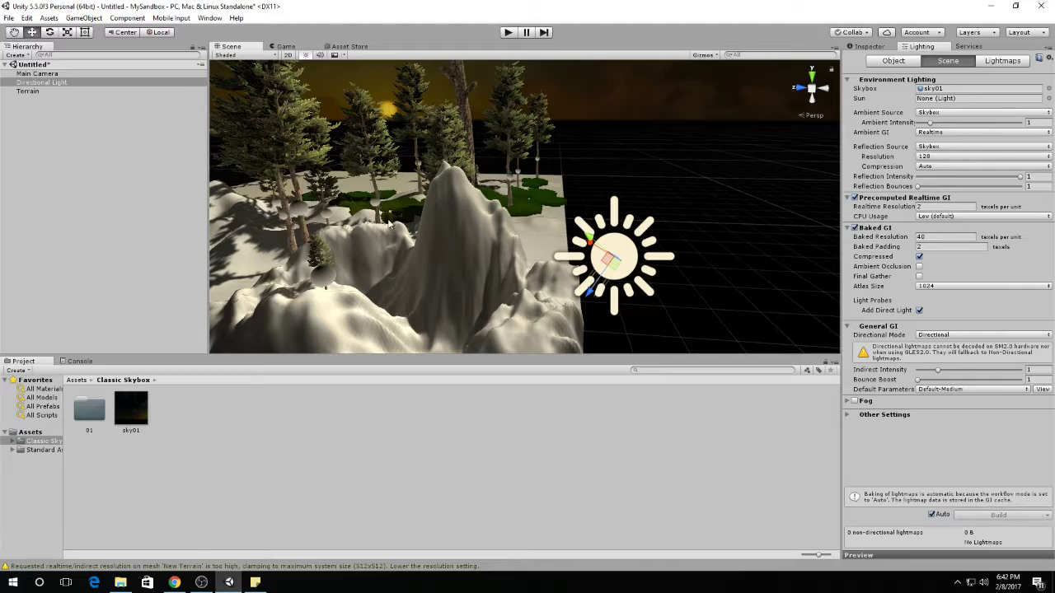
{"action": "right_click_drag", "start_coordinate": [391, 258], "coordinate": [436, 83]}
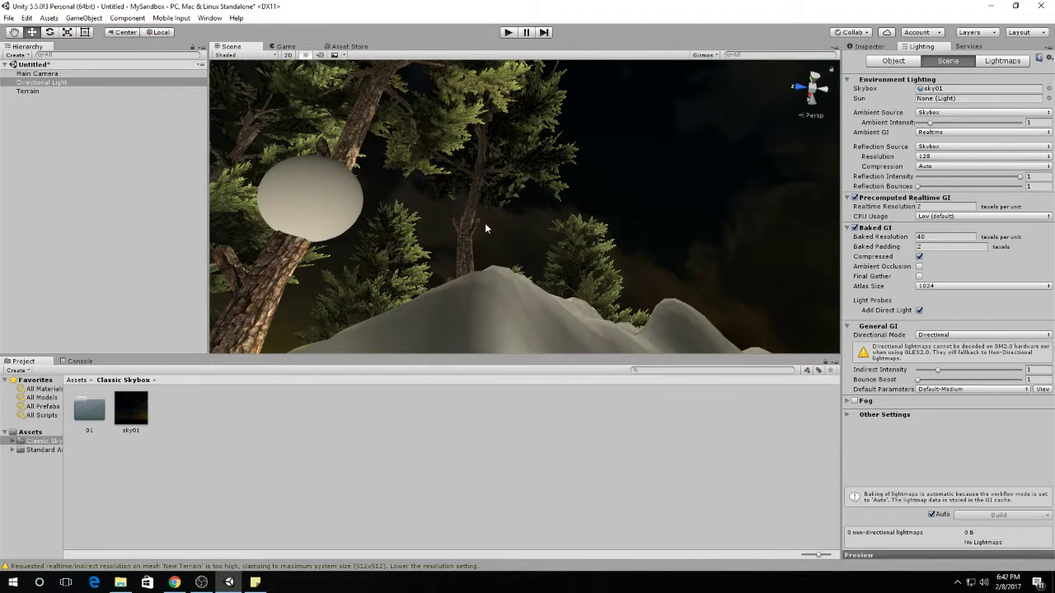
Preview the skybox in the Game view, and return to the Scene view to inspect the trees
{"action": "left_click", "coordinate": [282, 47]}
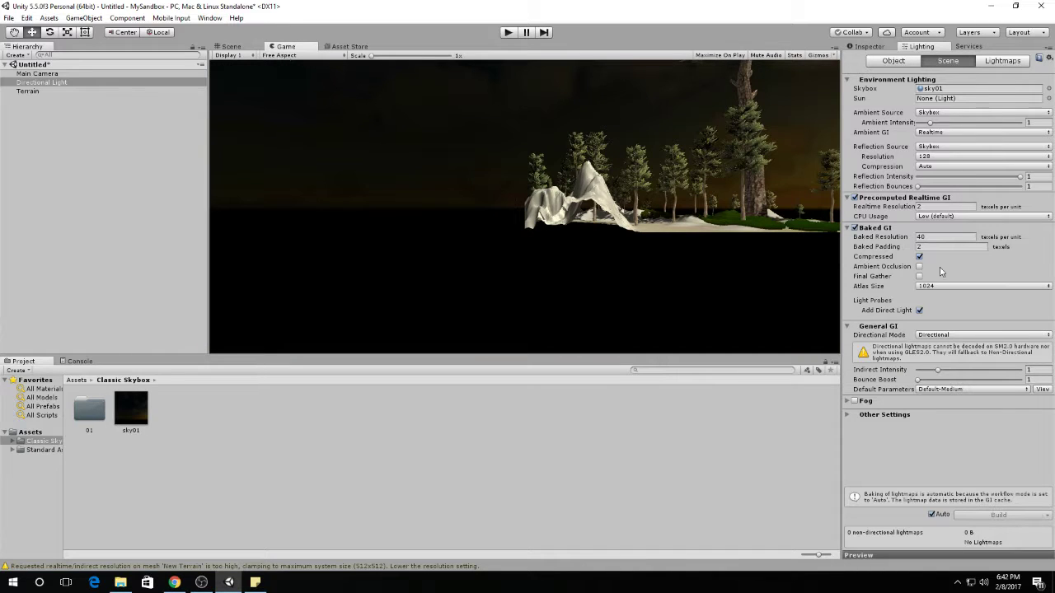
{"action": "left_click", "coordinate": [233, 48]}
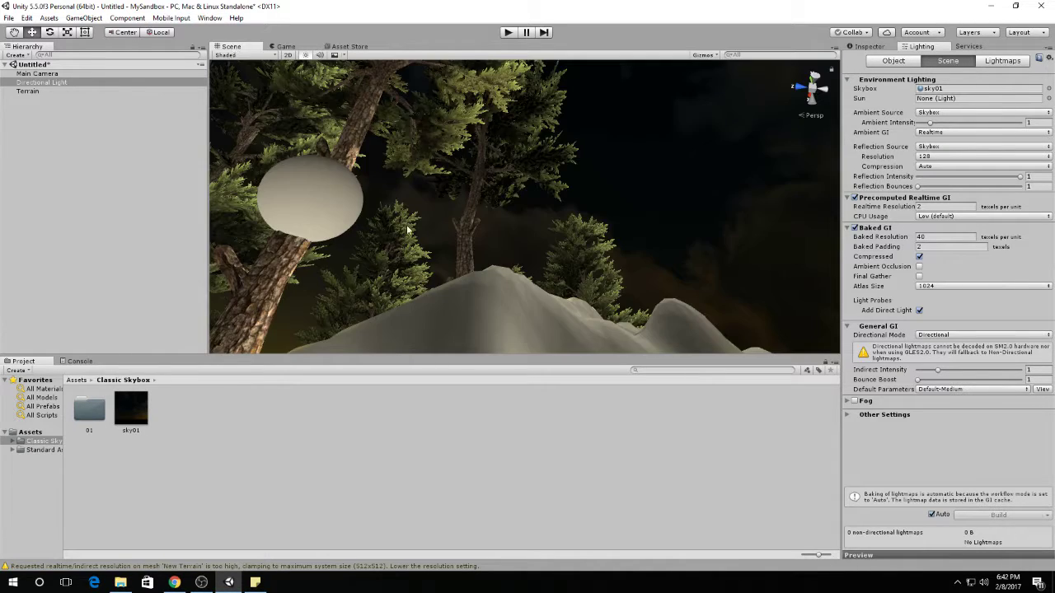
{"action": "scroll", "coordinate": [488, 257], "scroll_direction": "down", "scroll_amount": 2}
{"action": "scroll", "coordinate": [468, 233], "scroll_direction": "down", "scroll_amount": 2}
{"action": "scroll", "coordinate": [469, 233], "scroll_direction": "up", "scroll_amount": 5}
{"action": "scroll", "coordinate": [468, 235], "scroll_direction": "down", "scroll_amount": 2}
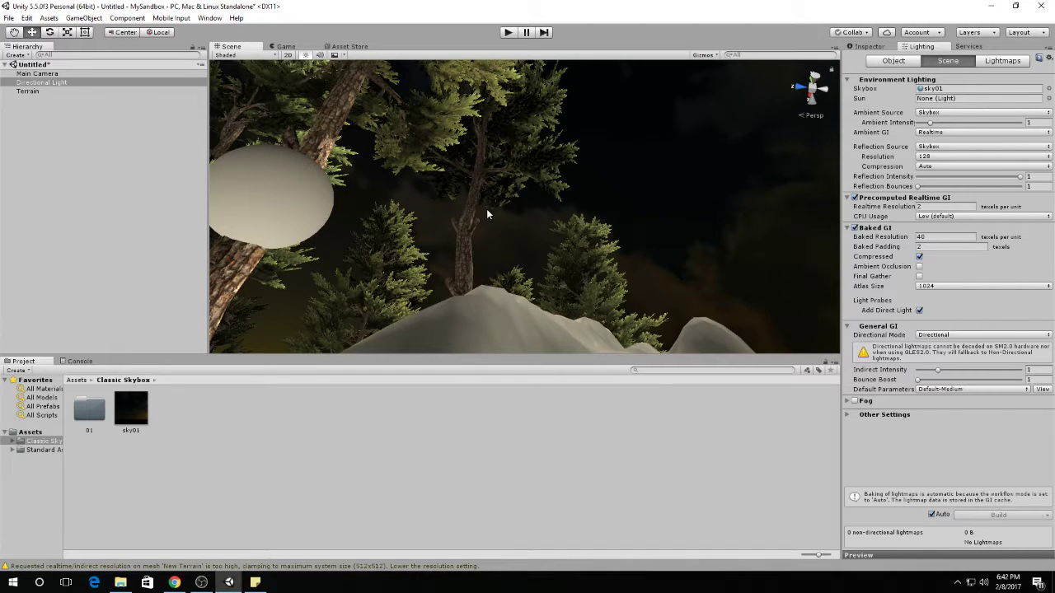
Add a Skybox rendering component to the Main Camera
{"action": "left_click", "coordinate": [37, 73]}
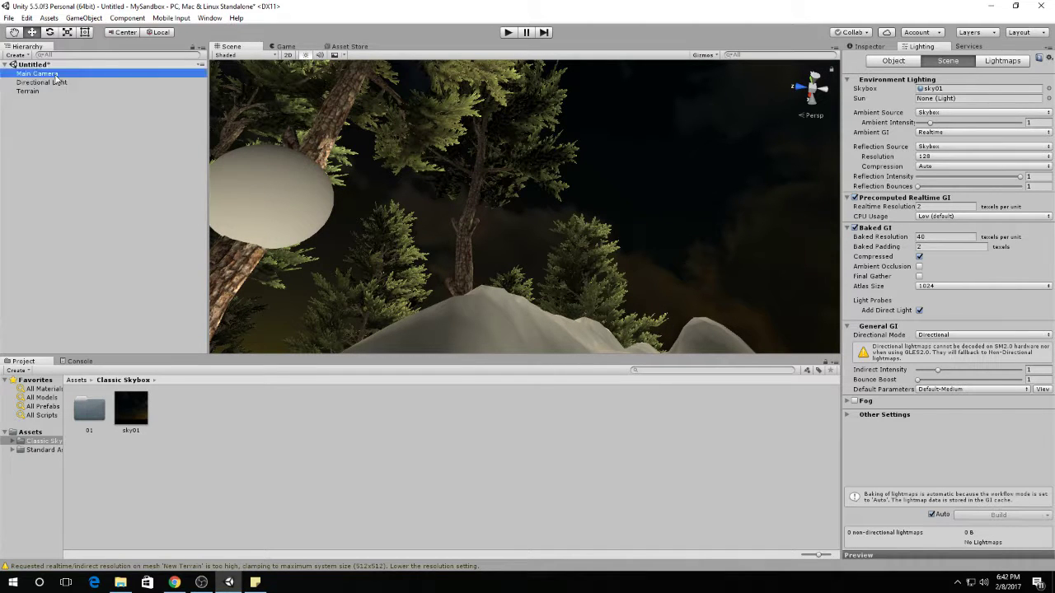
{"action": "left_click", "coordinate": [871, 47]}
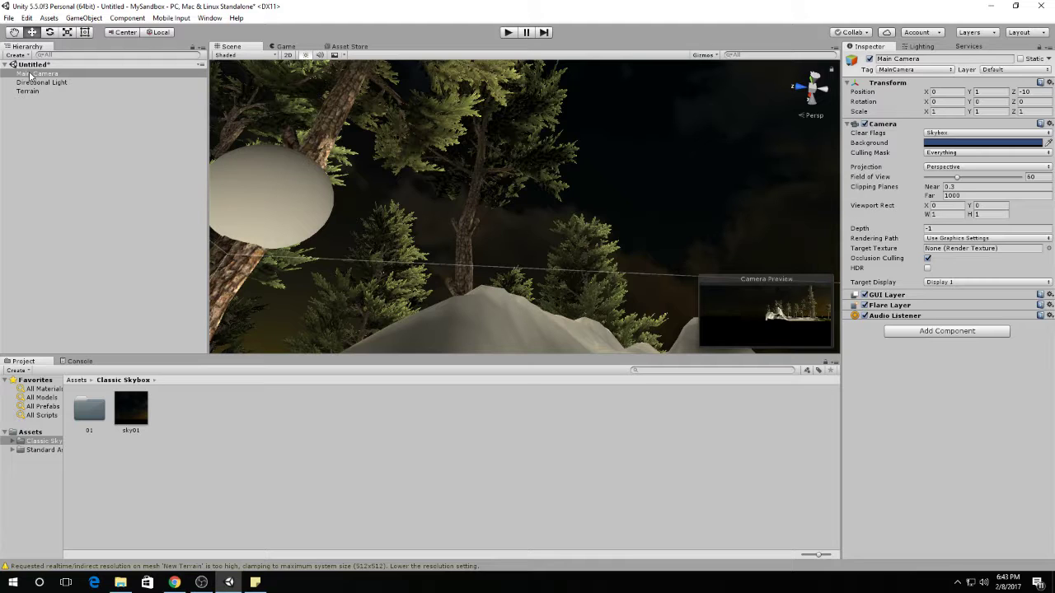
{"action": "left_click", "coordinate": [128, 18]}
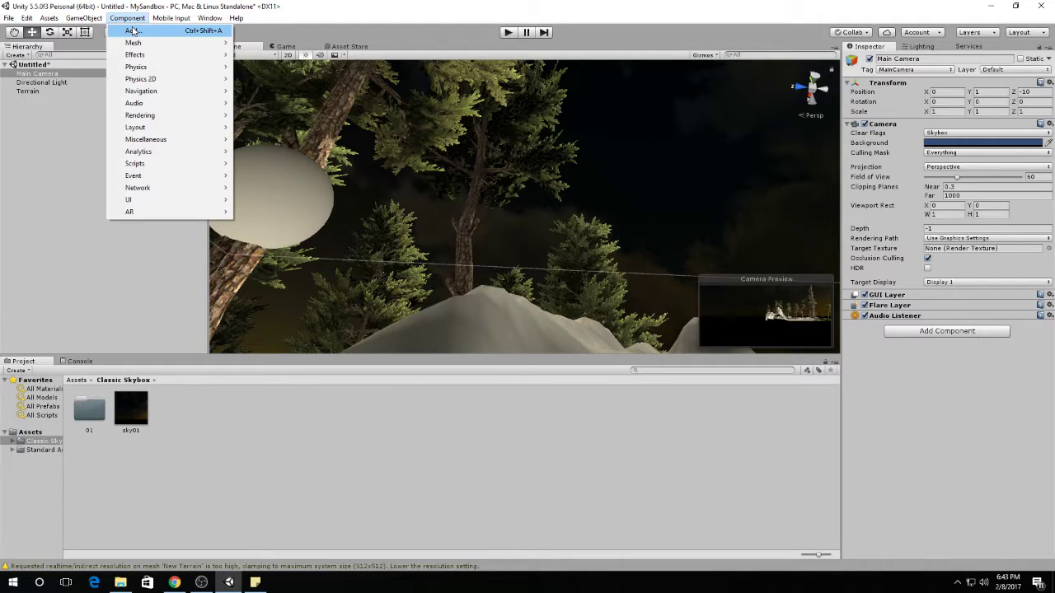
{"action": "left_click", "coordinate": [133, 32]}
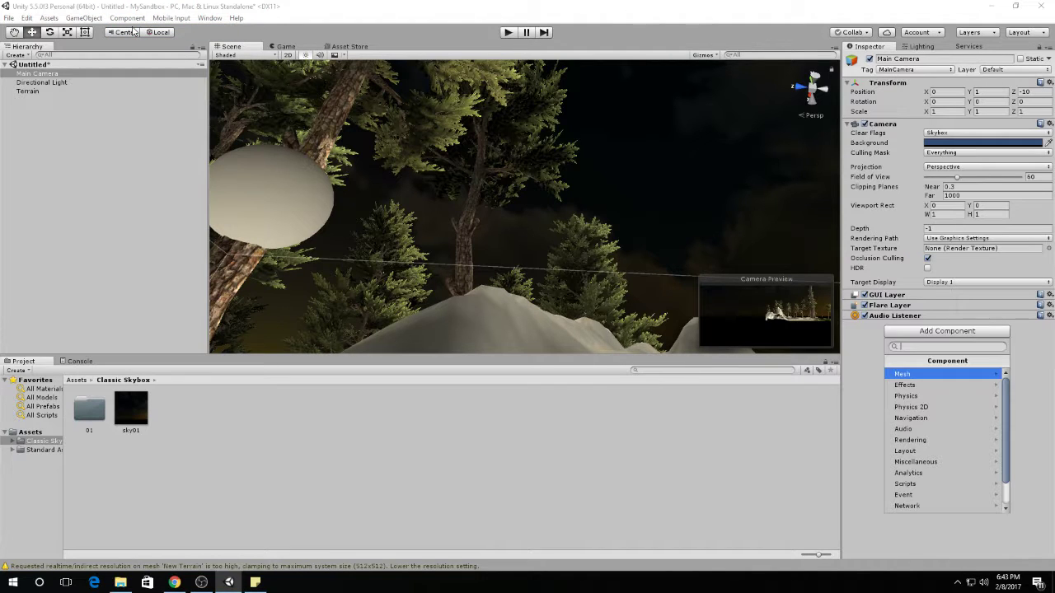
{"action": "left_click", "coordinate": [936, 440]}
{"action": "left_click", "coordinate": [940, 384]}
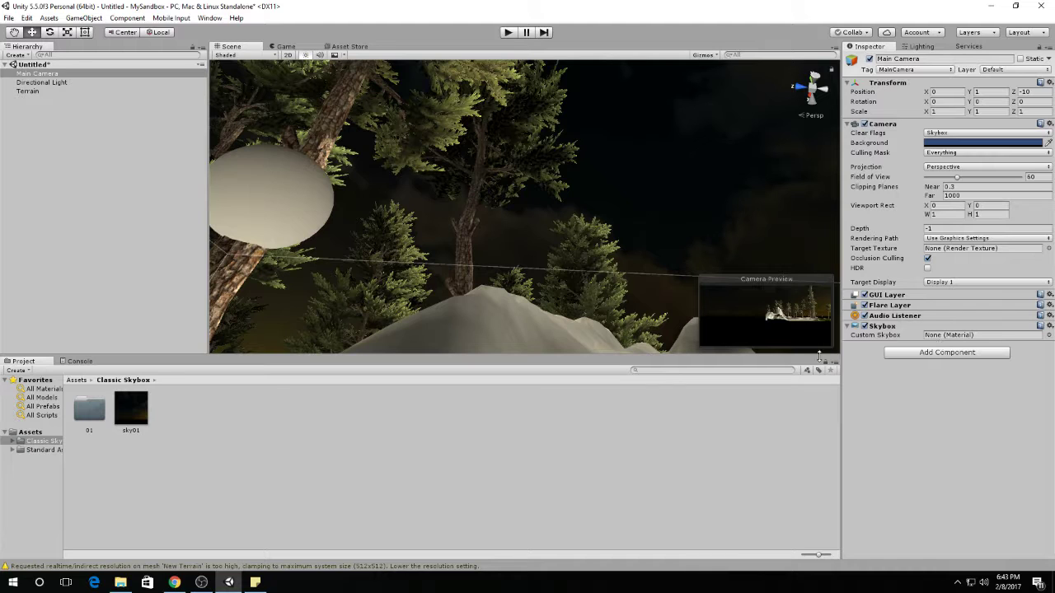
Set the Main Camera's custom skybox material to Default-Skybox
{"action": "left_click", "coordinate": [1049, 336]}
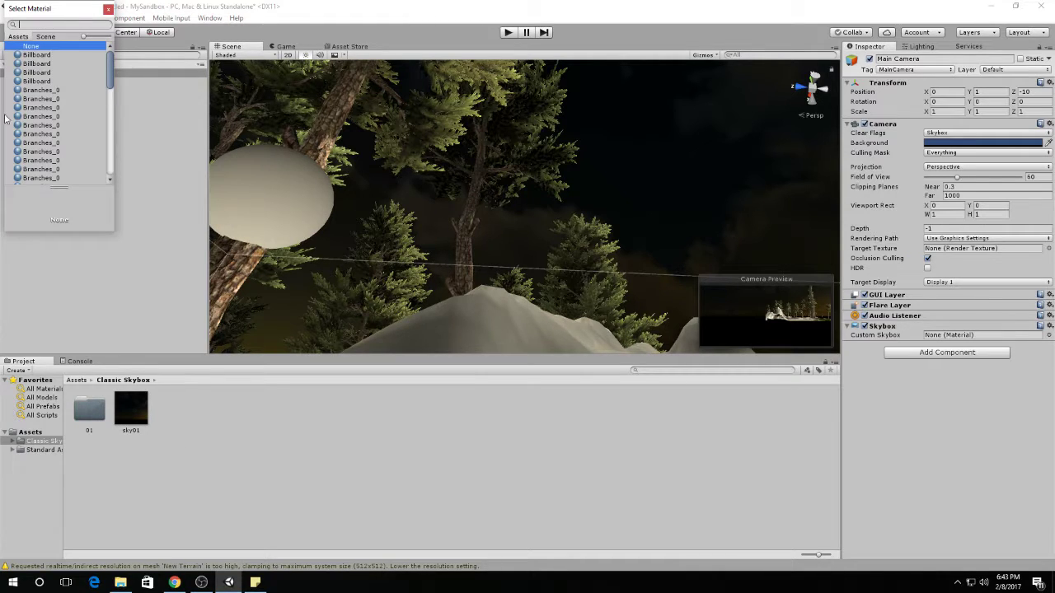
{"action": "scroll", "coordinate": [25, 139], "scroll_direction": "down", "scroll_amount": 10}
{"action": "scroll", "coordinate": [25, 139], "scroll_direction": "down", "scroll_amount": 15}
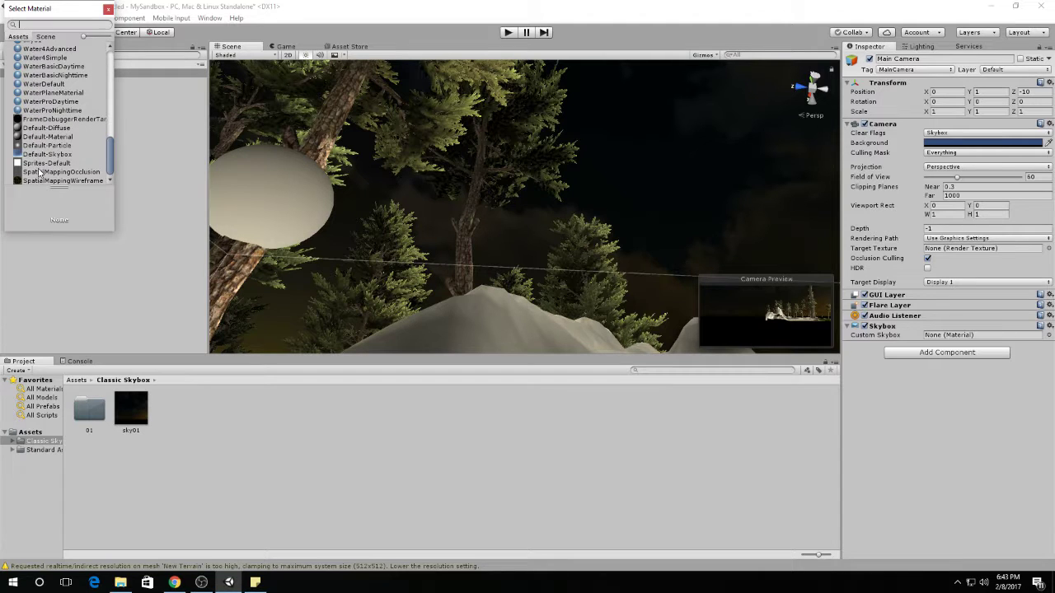
{"action": "left_click", "coordinate": [43, 155]}
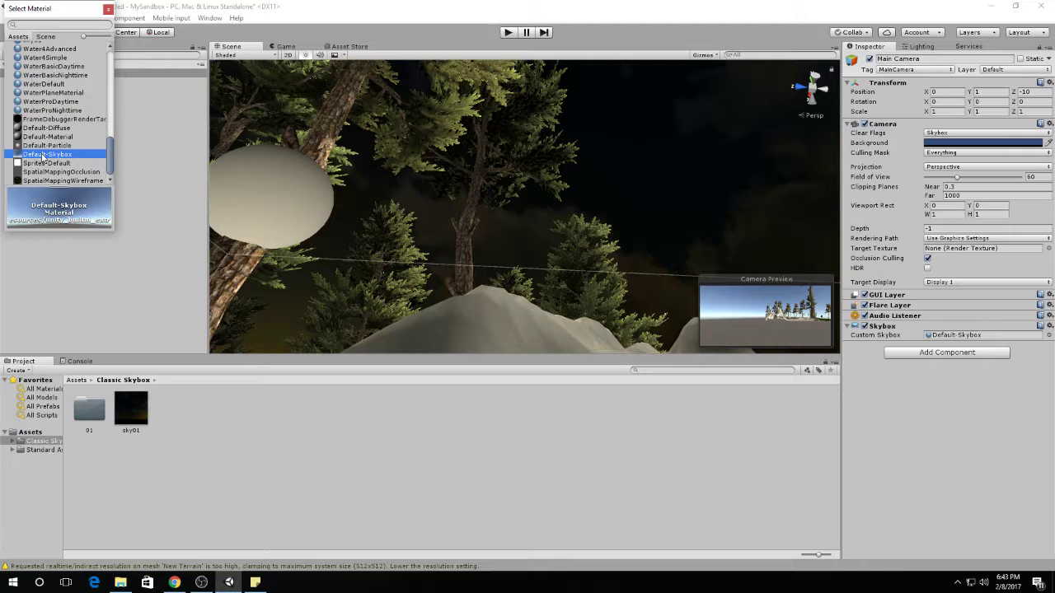
{"action": "left_click", "coordinate": [107, 9]}
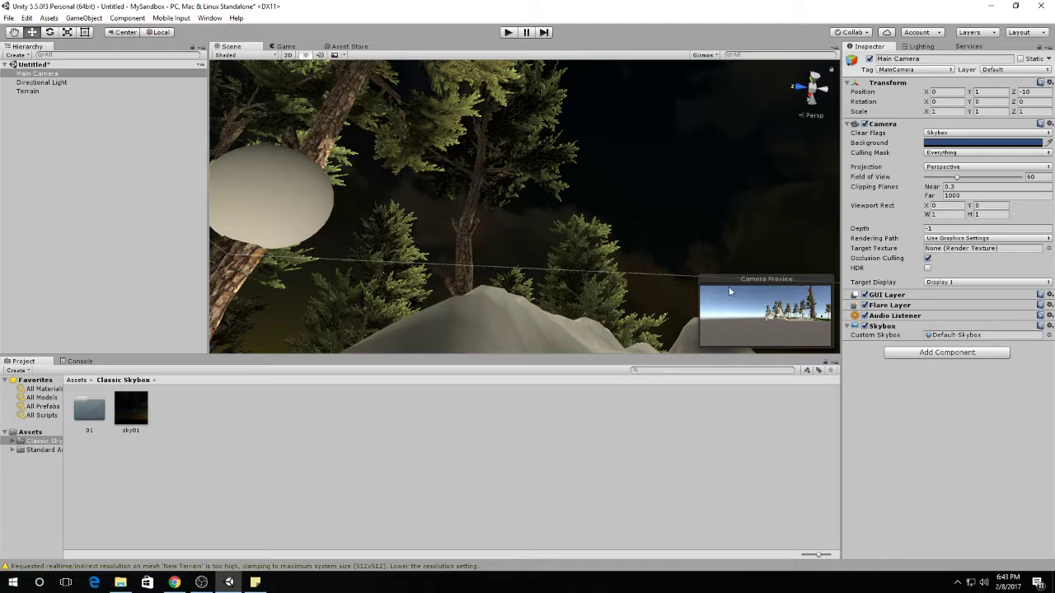
Preview the Main Camera's Default-Skybox in the Game view, and return to the Scene view
{"action": "left_click", "coordinate": [281, 48]}
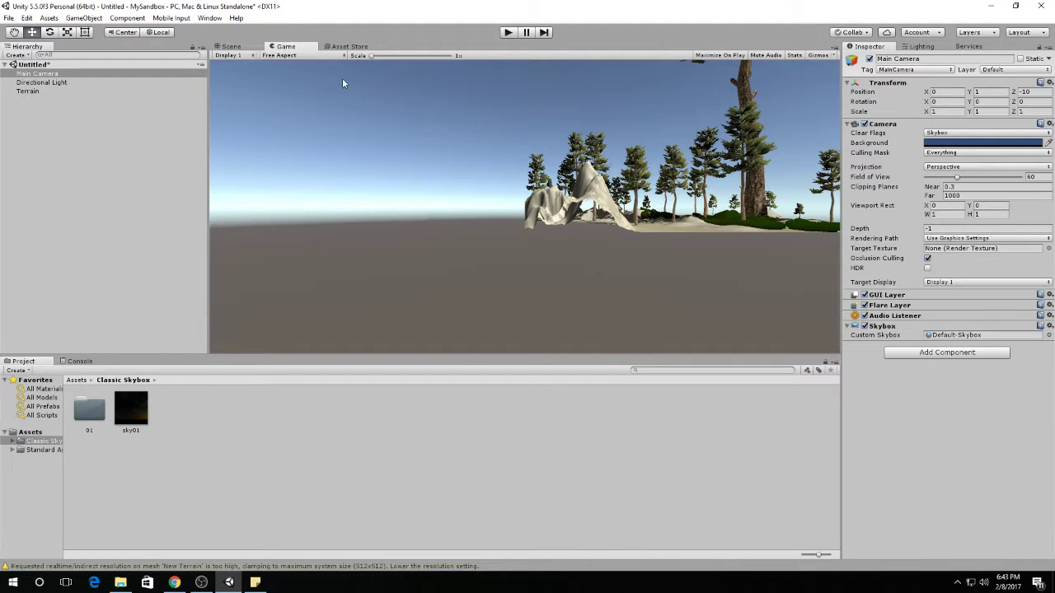
{"action": "left_click", "coordinate": [224, 47]}
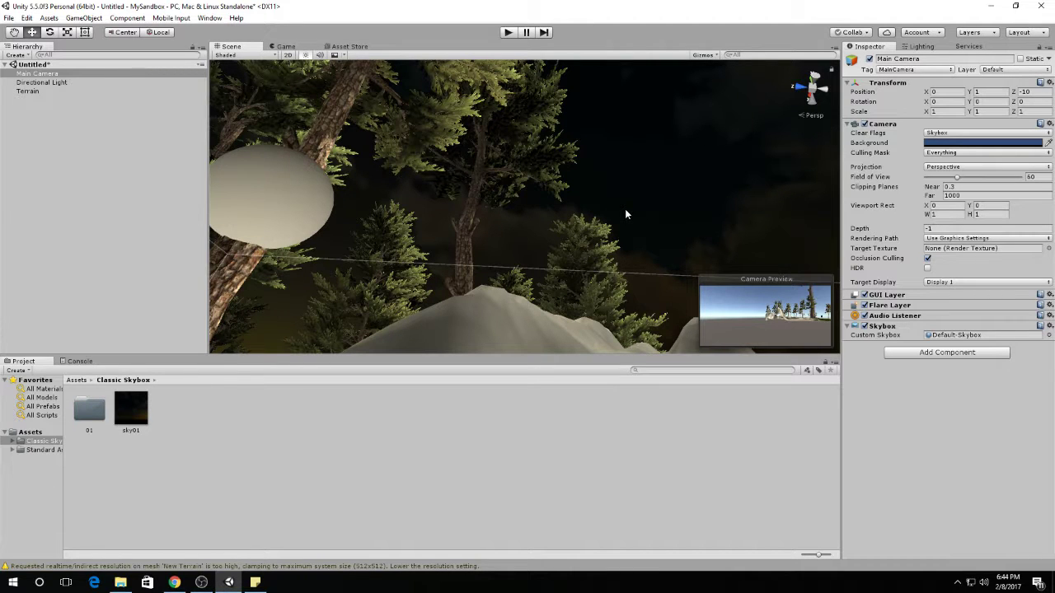
{"action": "scroll", "coordinate": [562, 266], "scroll_direction": "up", "scroll_amount": 3}
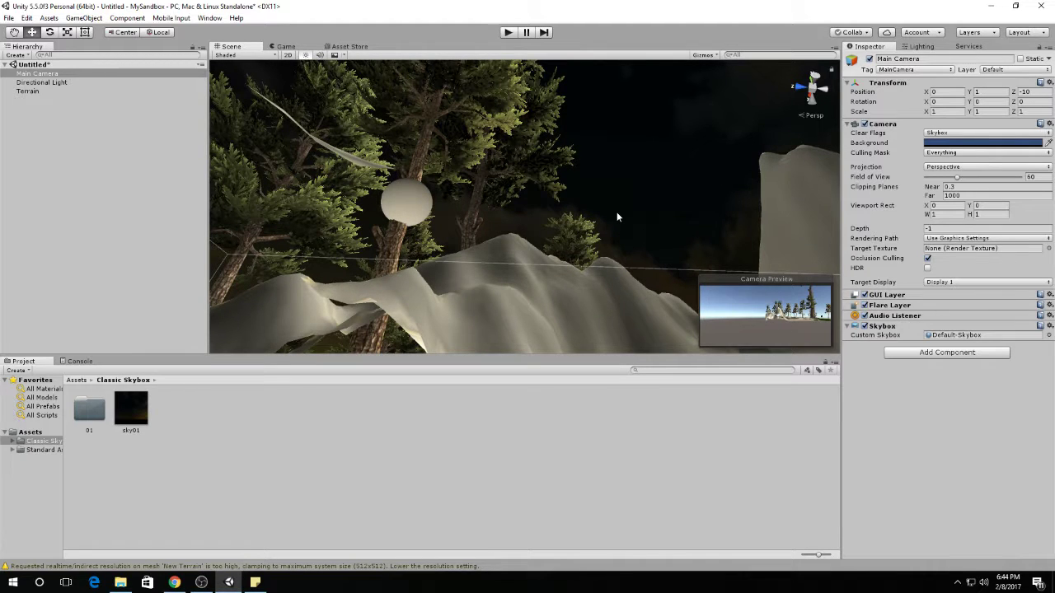
Add the line "Cameras with skyboxes override the scene skybox." to the end of the skybox sticky note, and return to the Unity scene
{"action": "left_click", "coordinate": [256, 583]}
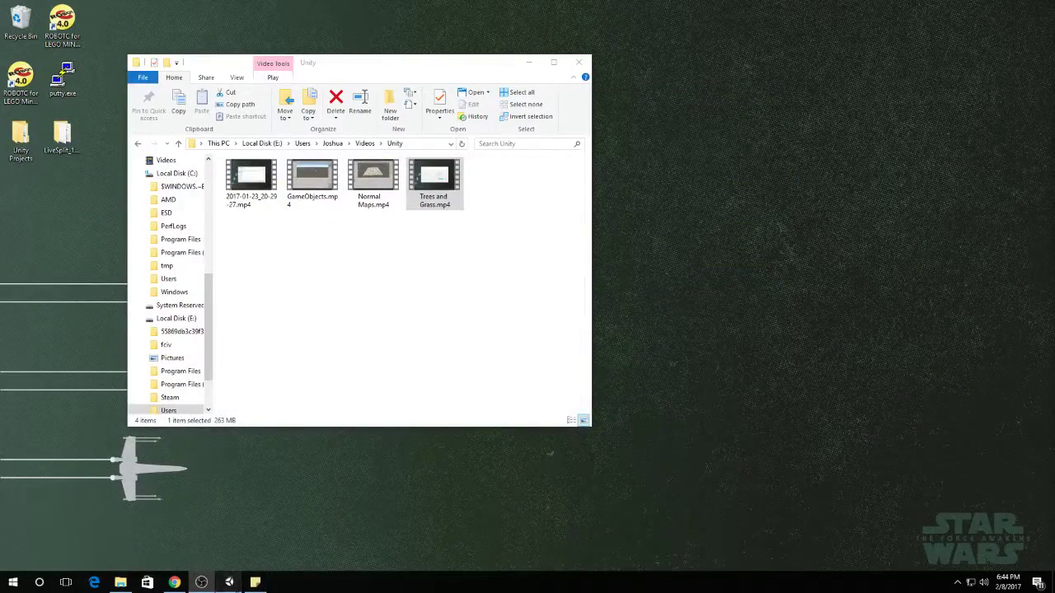
{"action": "left_click", "coordinate": [229, 583]}
{"action": "left_click", "coordinate": [255, 583]}
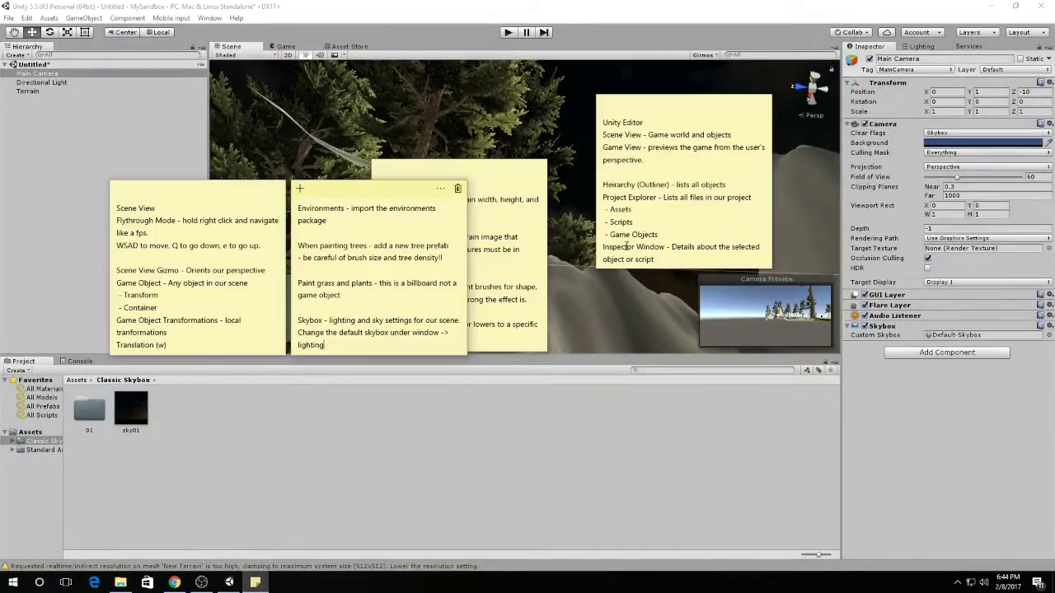
{"action": "left_click", "coordinate": [679, 247]}
{"action": "left_click", "coordinate": [338, 347]}
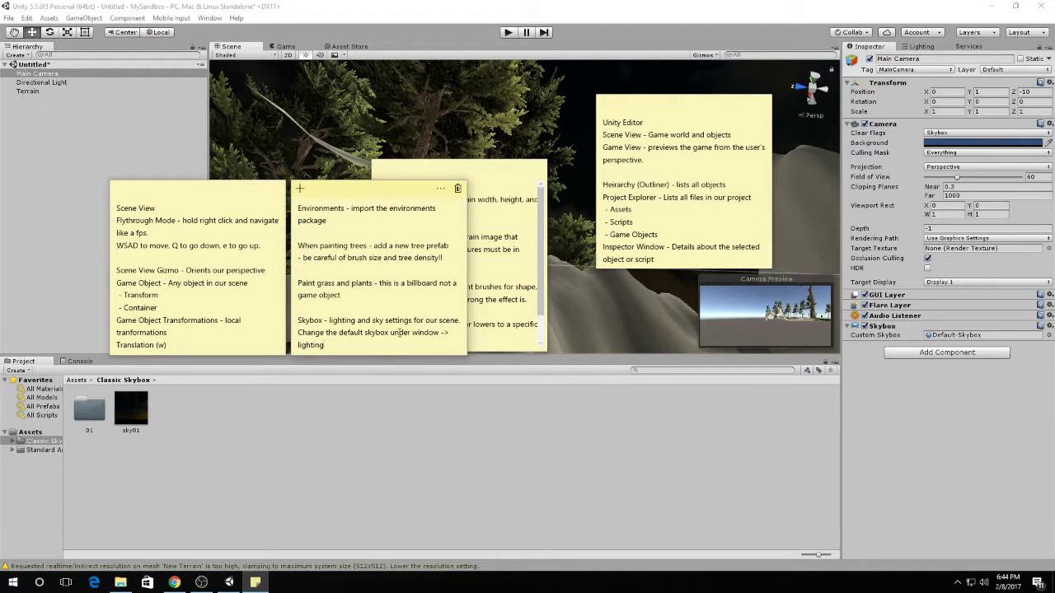
{"action": "key", "text": "Return"}
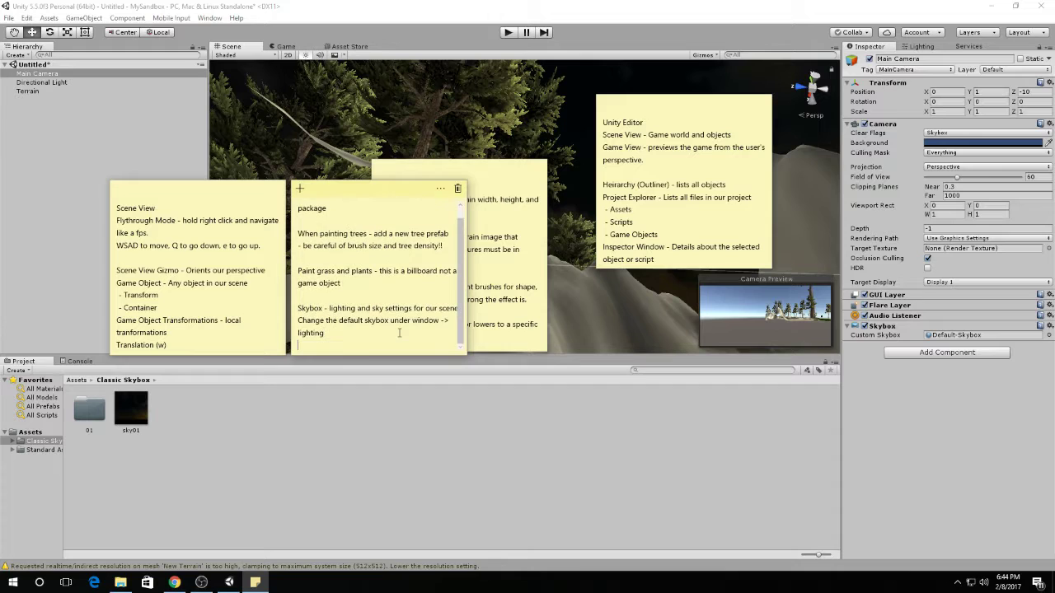
{"action": "type", "text": "Cameras with s"}
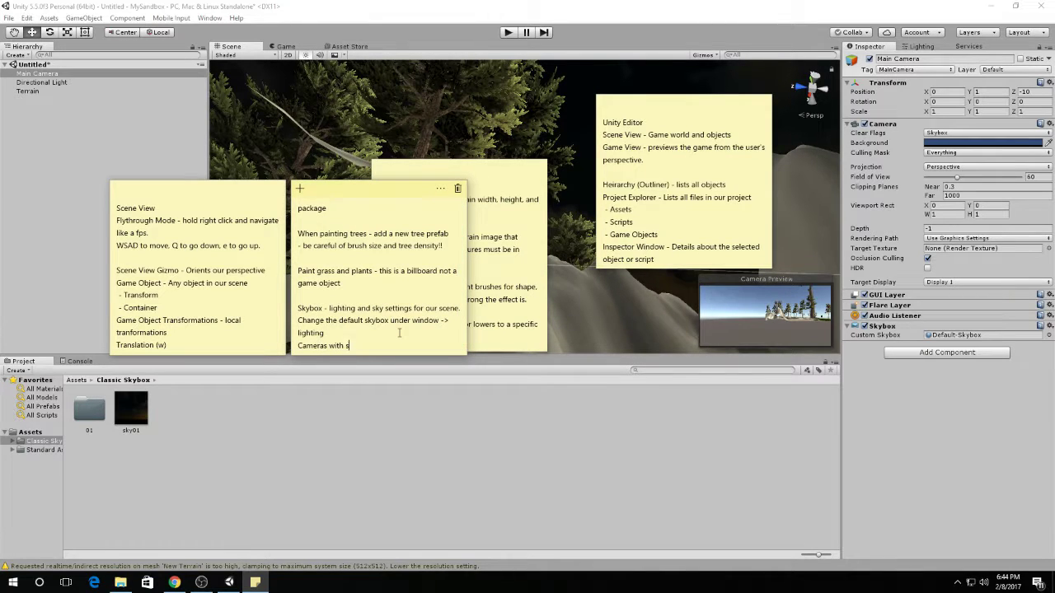
{"action": "type", "text": "kyboxes override the scene skybox."}
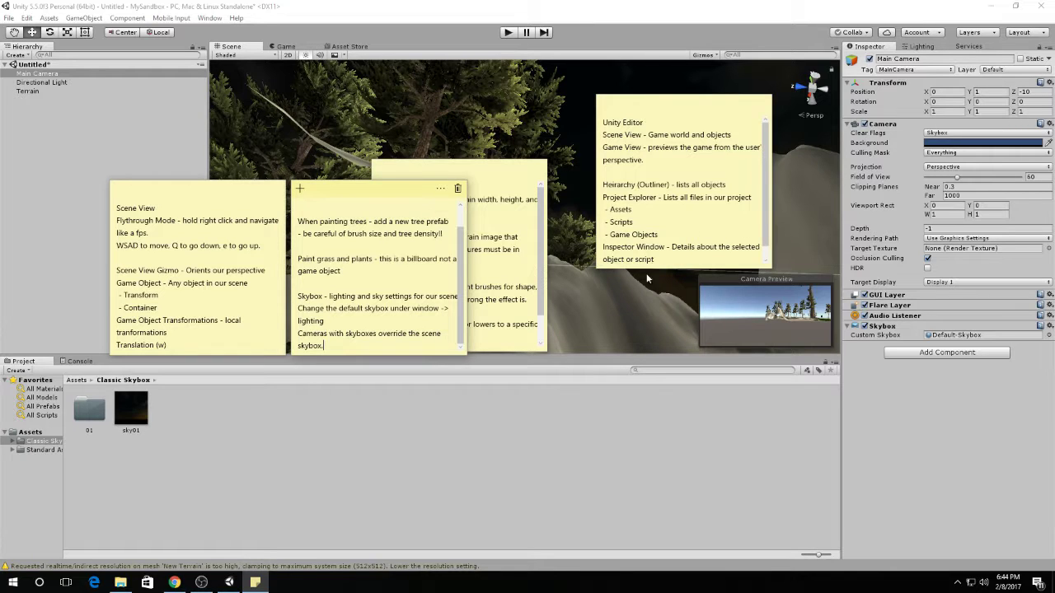
{"action": "left_click", "coordinate": [617, 325]}
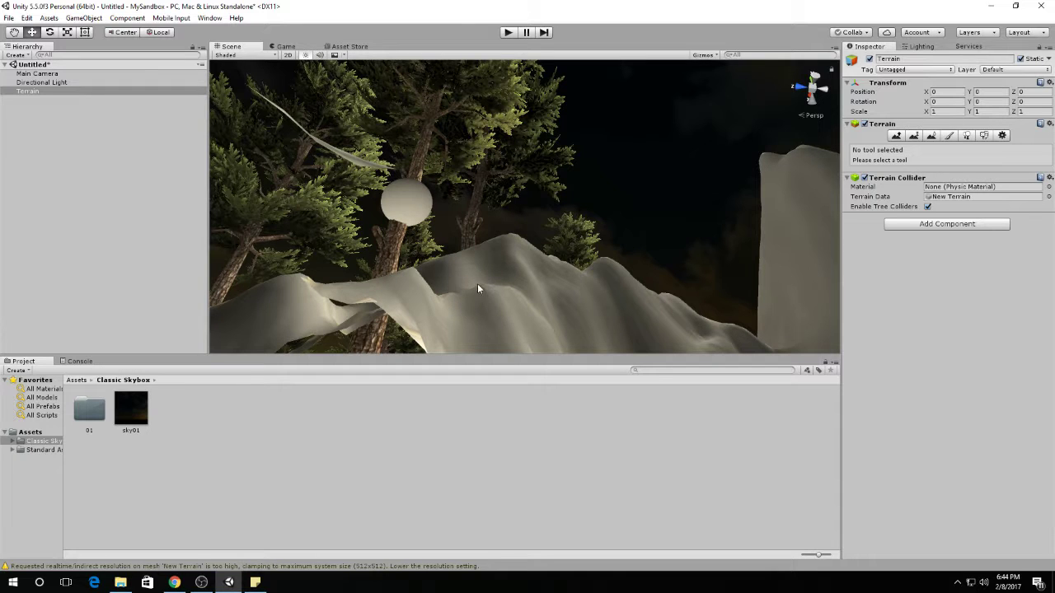
Disable the Skybox component on the Main Camera and reselect the terrain
{"action": "right_click_drag", "start_coordinate": [276, 286], "coordinate": [487, 360]}
{"action": "scroll", "coordinate": [495, 278], "scroll_direction": "down", "scroll_amount": 10}
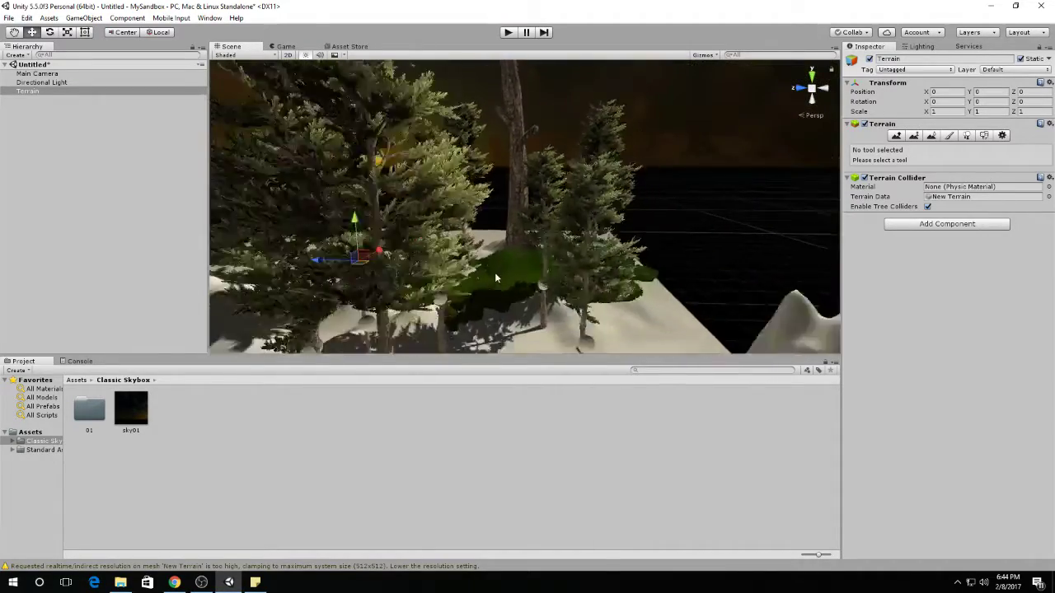
{"action": "scroll", "coordinate": [495, 278], "scroll_direction": "down", "scroll_amount": 3}
{"action": "scroll", "coordinate": [542, 284], "scroll_direction": "up", "scroll_amount": 6}
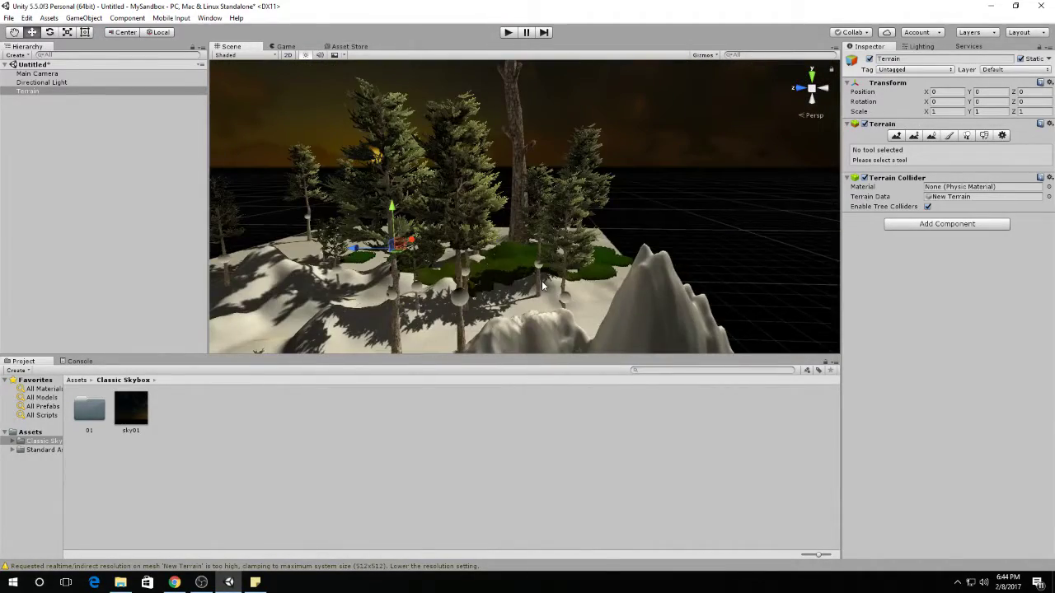
{"action": "left_click", "coordinate": [25, 75]}
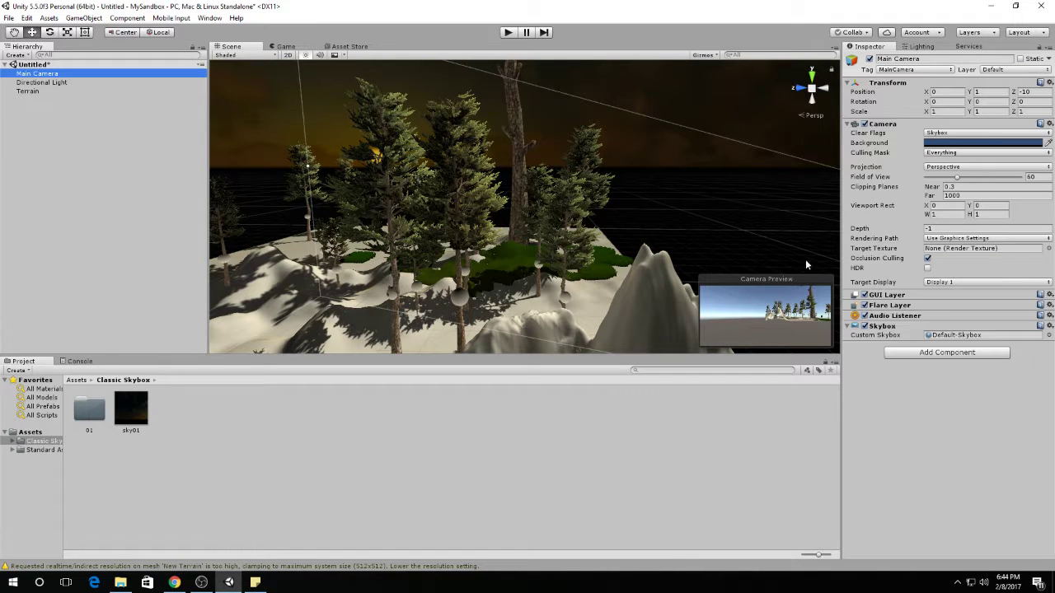
{"action": "left_click", "coordinate": [864, 327]}
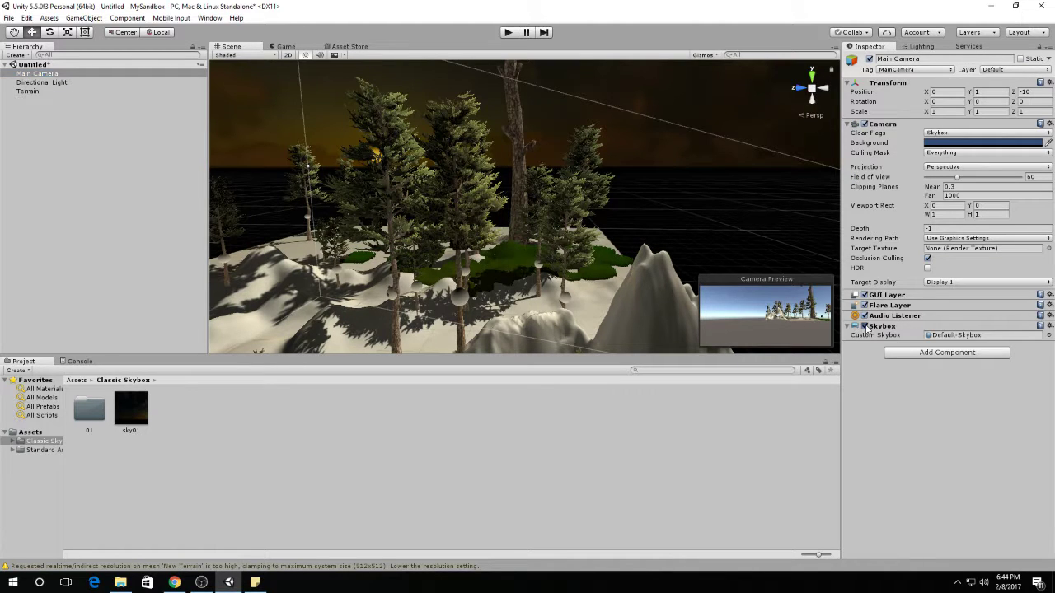
{"action": "left_click", "coordinate": [456, 281]}
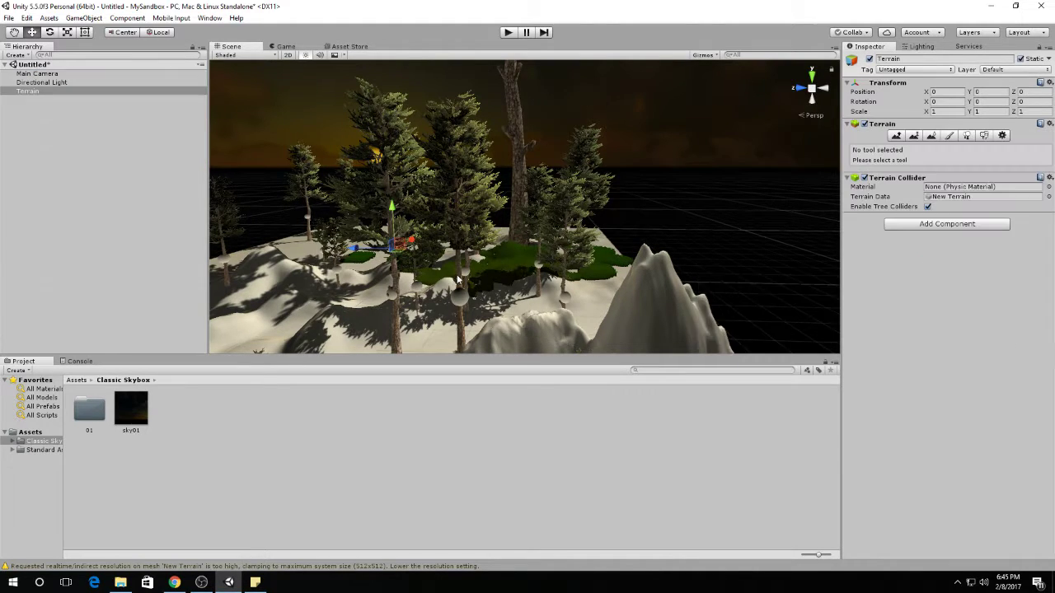
{"action": "scroll", "coordinate": [510, 291], "scroll_direction": "down", "scroll_amount": 2}
{"action": "scroll", "coordinate": [510, 292], "scroll_direction": "up", "scroll_amount": 3}
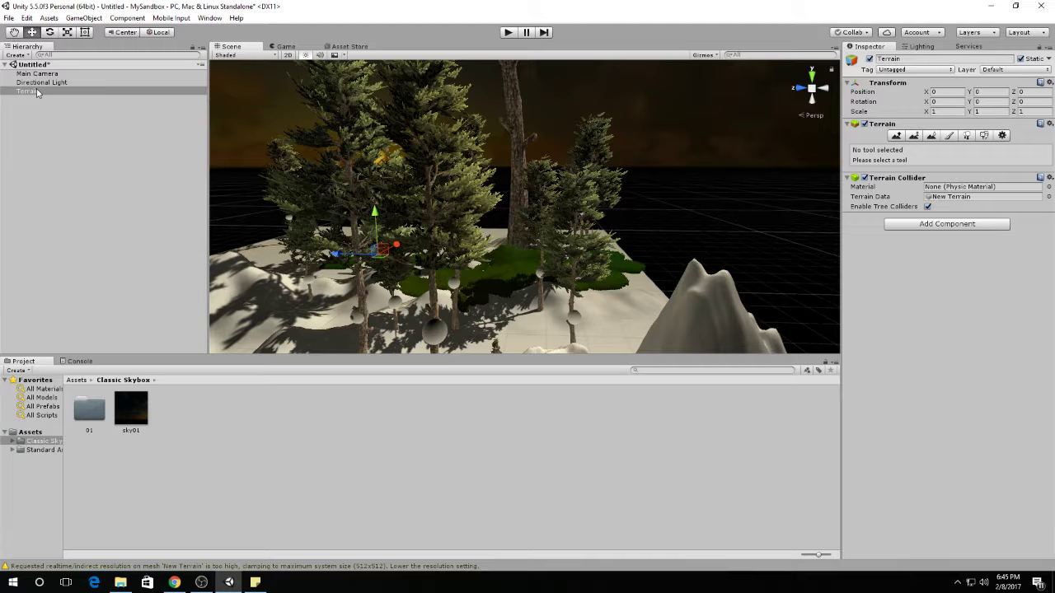
{"action": "scroll", "coordinate": [611, 288], "scroll_direction": "down", "scroll_amount": 3}
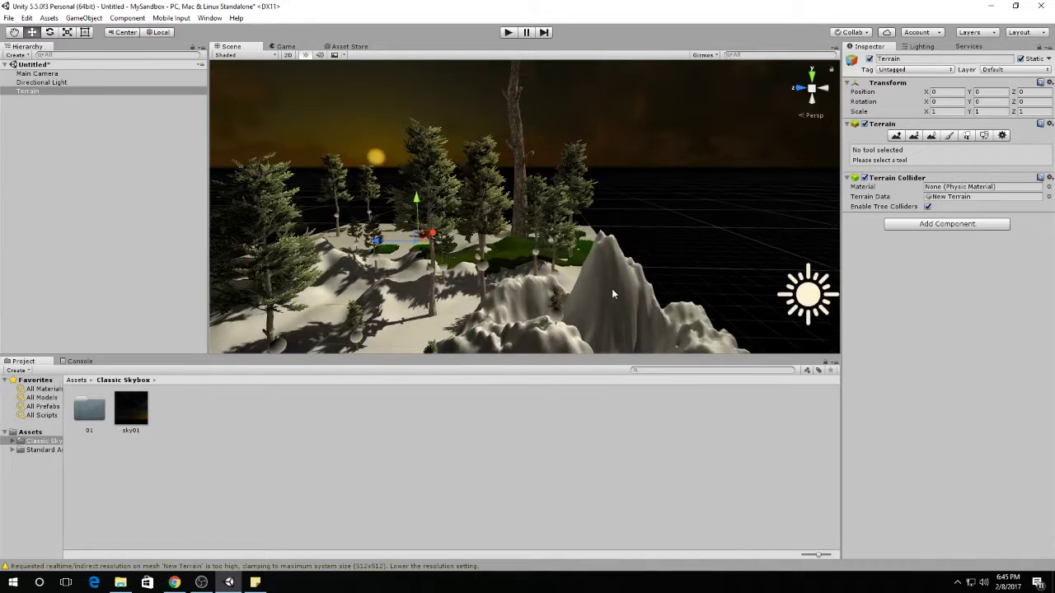
{"action": "scroll", "coordinate": [611, 289], "scroll_direction": "down", "scroll_amount": 3}
{"action": "scroll", "coordinate": [638, 318], "scroll_direction": "up", "scroll_amount": 5}
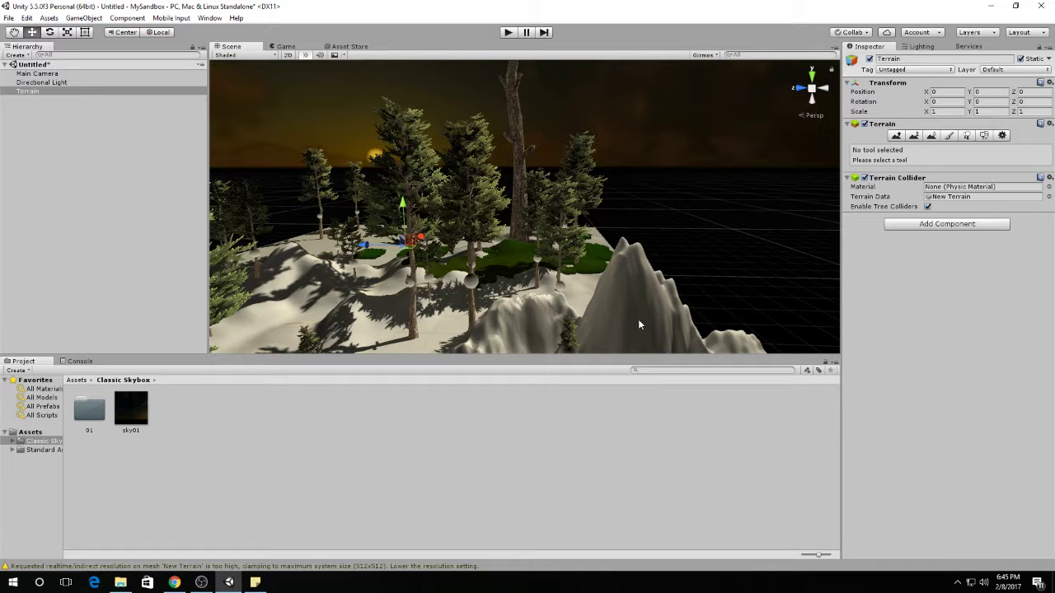
Enable fog in the scene's lighting settings and expand its options
{"action": "left_click", "coordinate": [920, 46]}
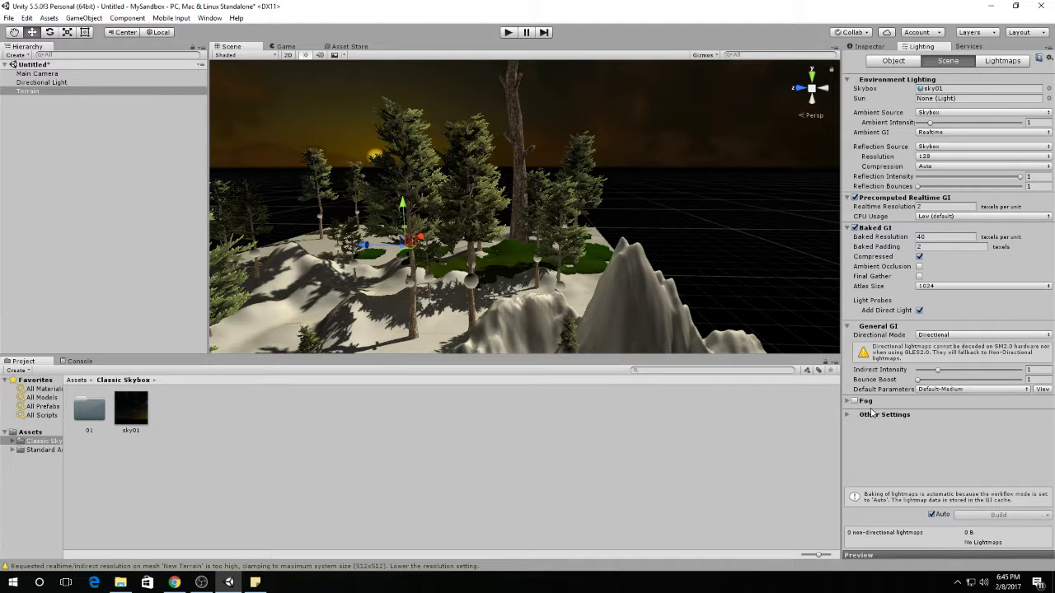
{"action": "middle_click_drag", "start_coordinate": [549, 353], "coordinate": [614, 319]}
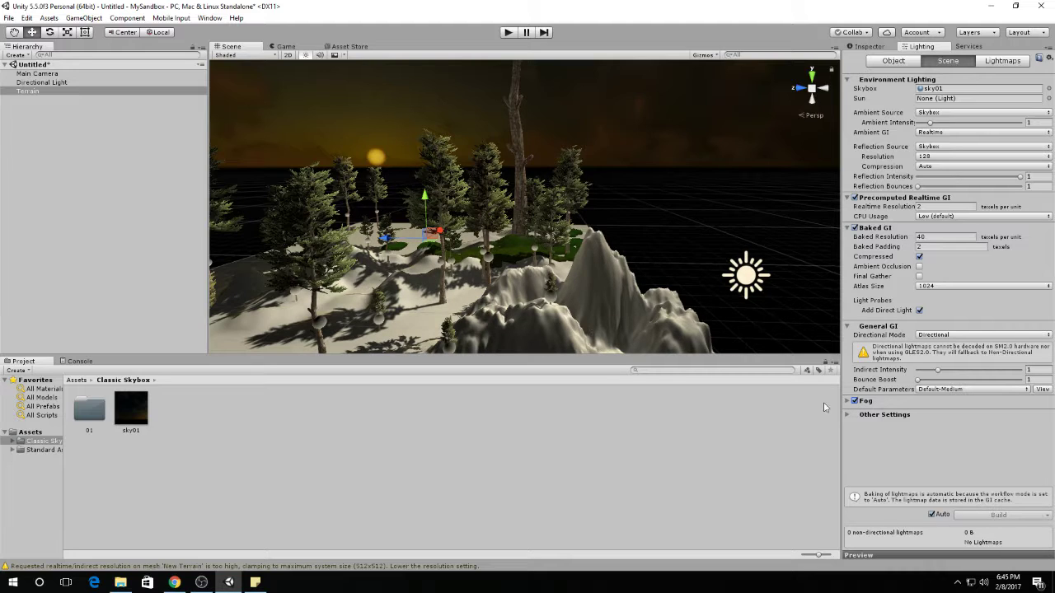
{"action": "left_click", "coordinate": [847, 402]}
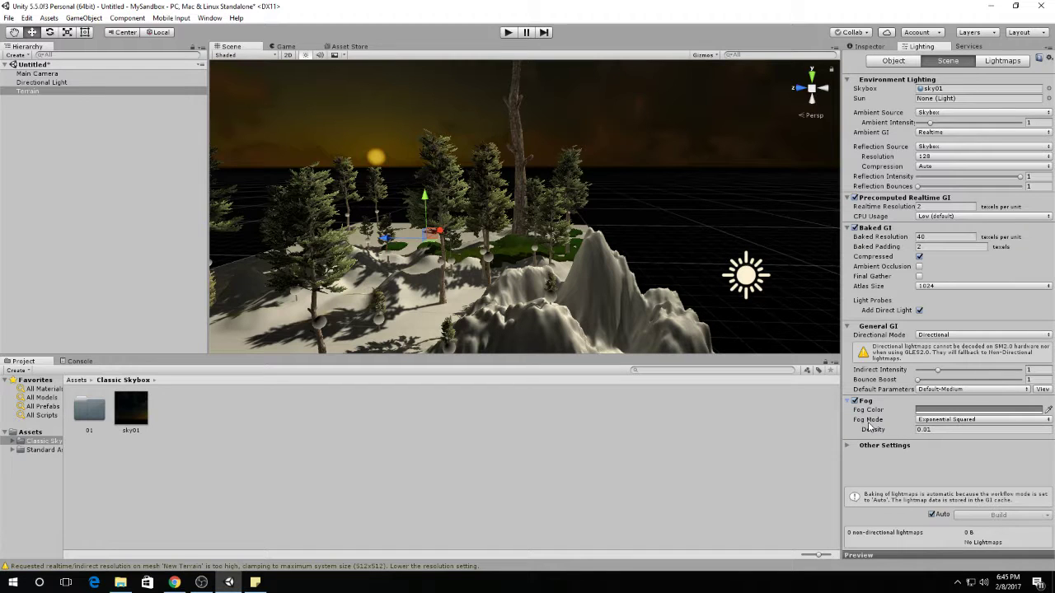
Examine the available fog modes, keeping Exponential Squared as the selected mode
{"action": "left_click", "coordinate": [957, 422]}
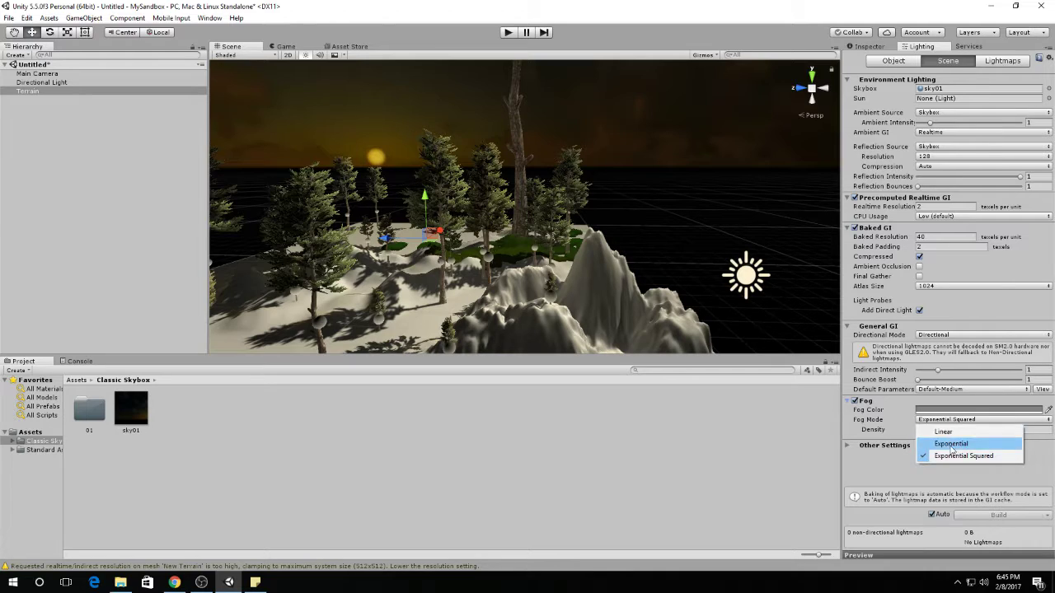
{"action": "left_click", "coordinate": [956, 455]}
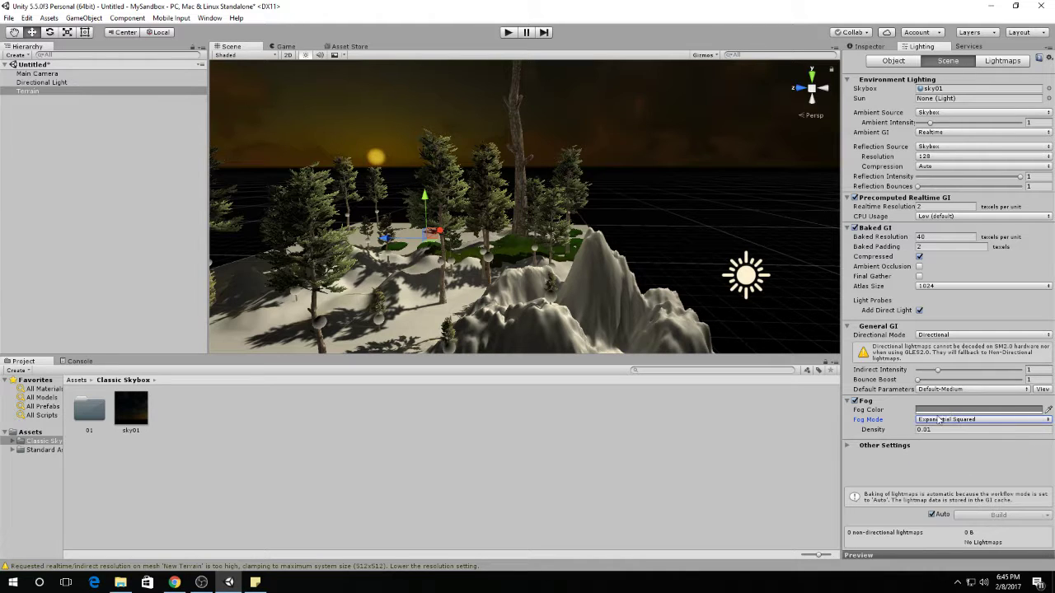
{"action": "left_click", "coordinate": [931, 429]}
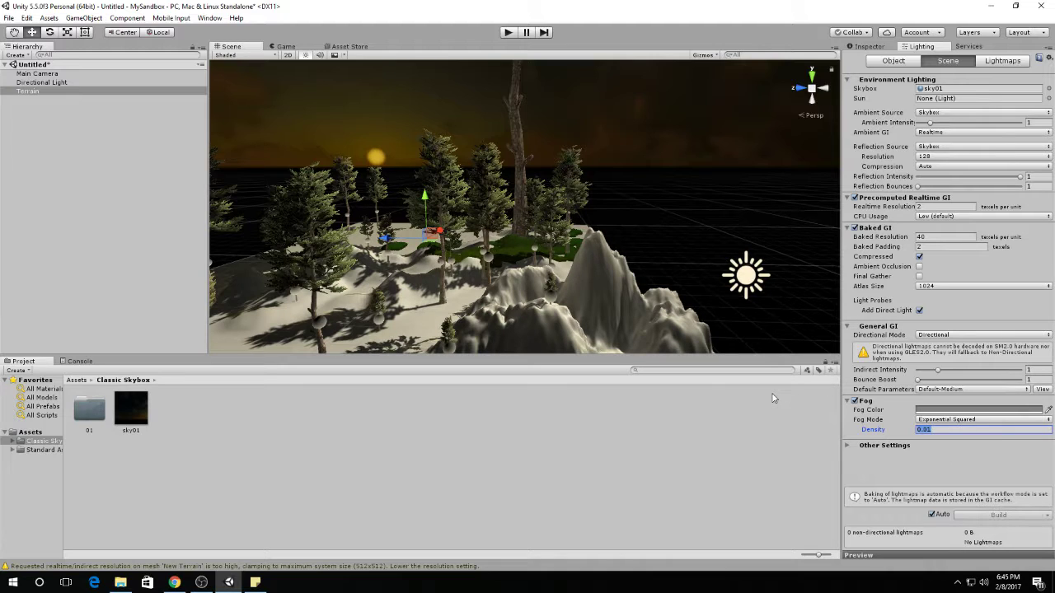
{"action": "left_click", "coordinate": [924, 421]}
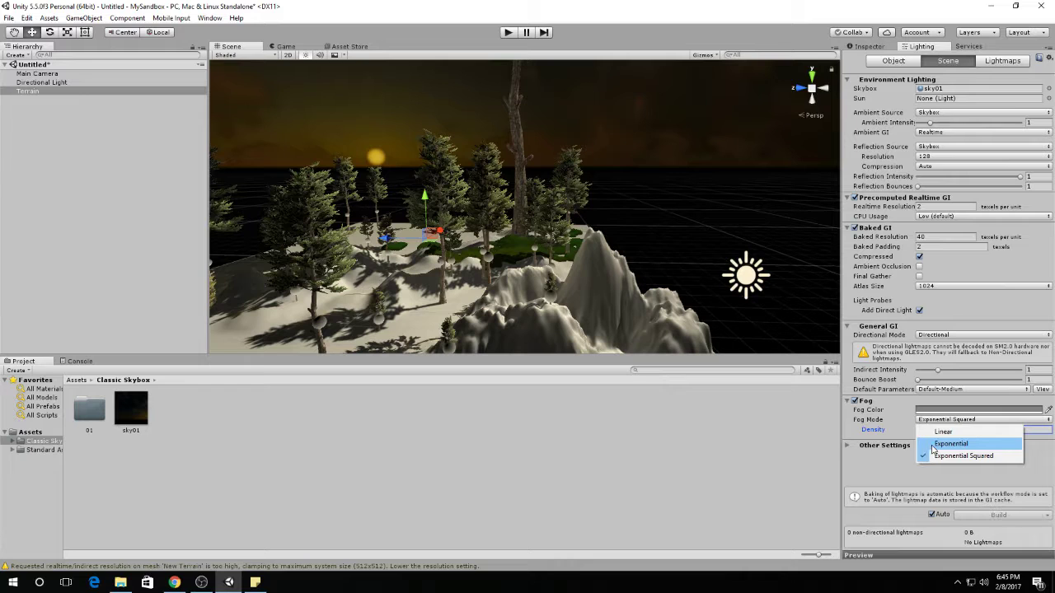
{"action": "left_click", "coordinate": [936, 457]}
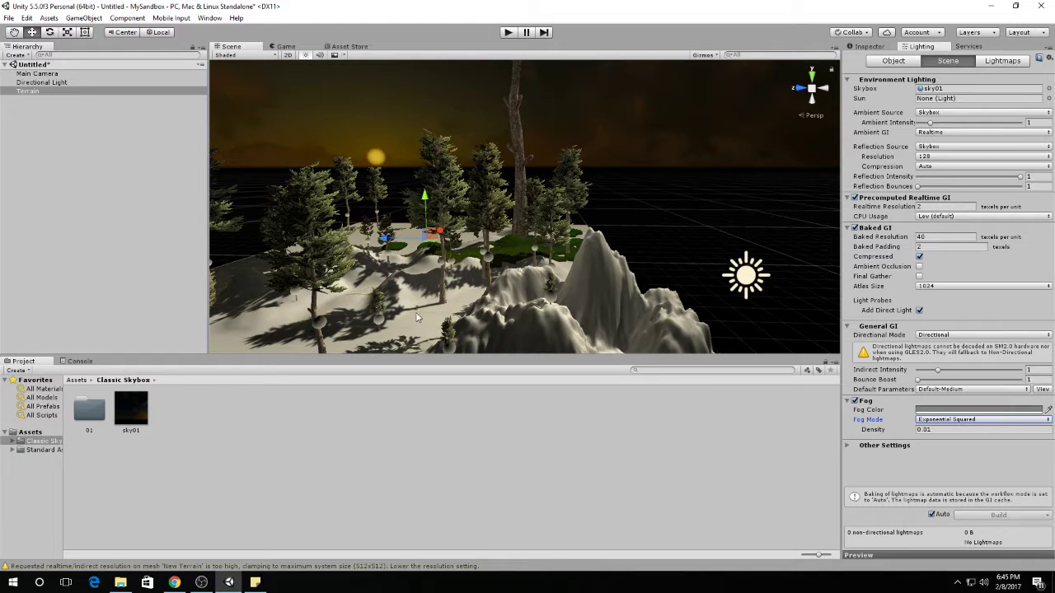
Select the Main Camera, try a fog density of 0.5, and set the density to 0.05 to inspect the fog among the trees
{"action": "scroll", "coordinate": [416, 318], "scroll_direction": "down", "scroll_amount": 3}
{"action": "scroll", "coordinate": [416, 318], "scroll_direction": "up", "scroll_amount": 3}
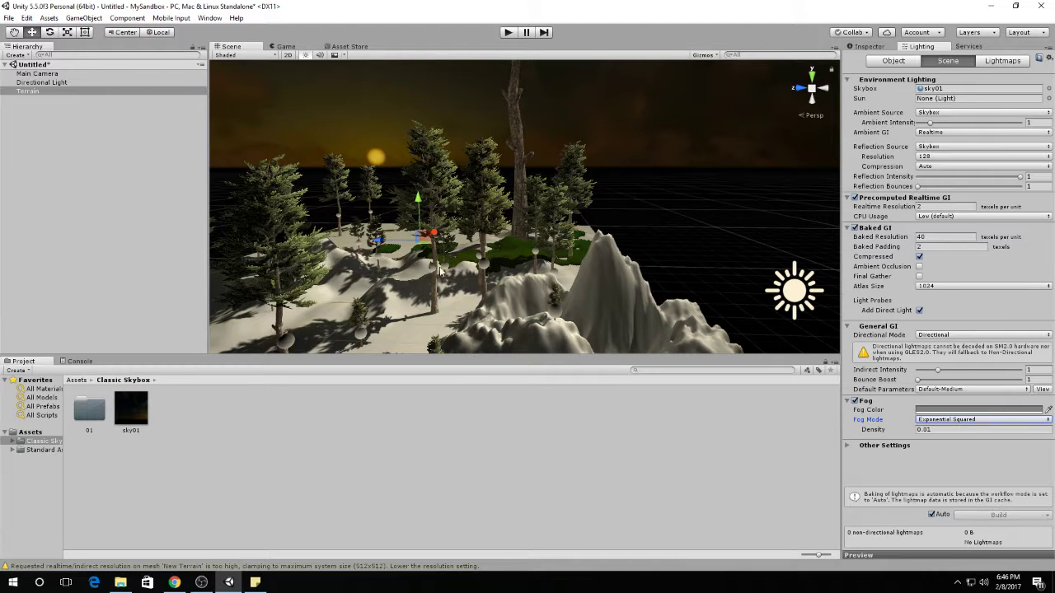
{"action": "scroll", "coordinate": [422, 286], "scroll_direction": "up", "scroll_amount": 2}
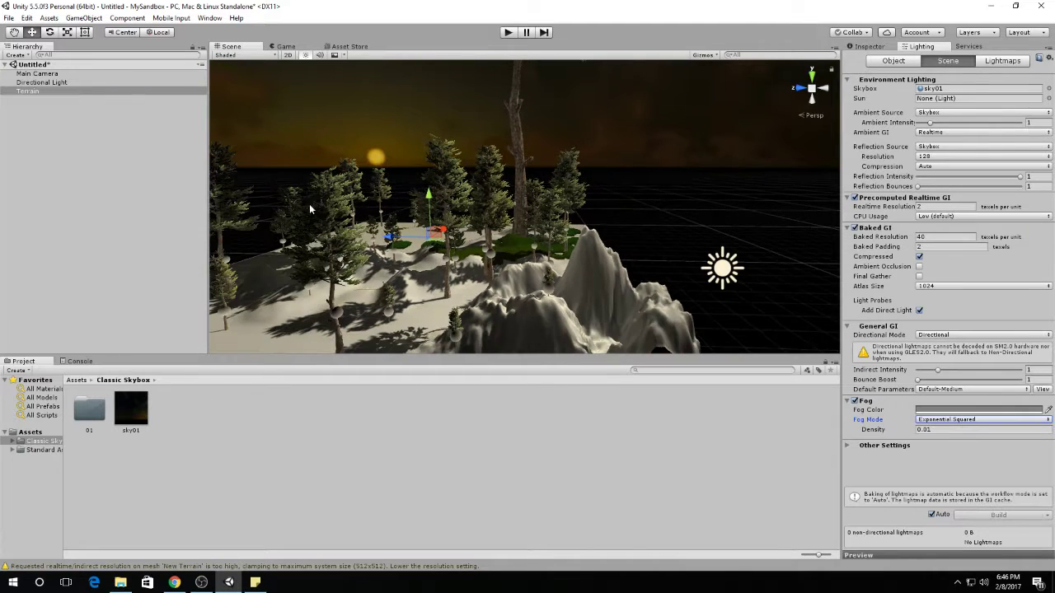
{"action": "left_click", "coordinate": [36, 74]}
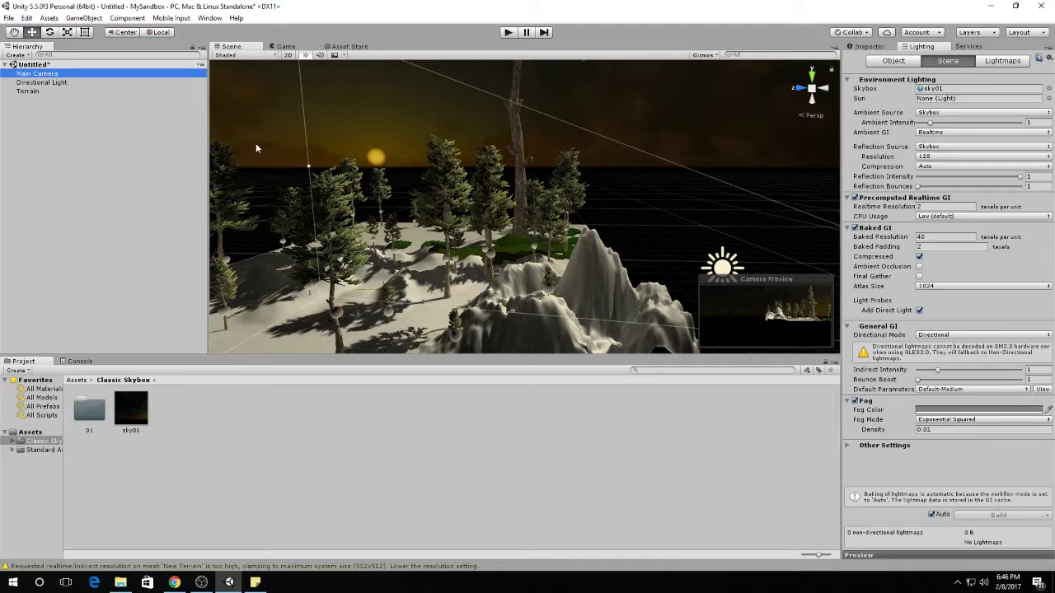
{"action": "left_click", "coordinate": [947, 430]}
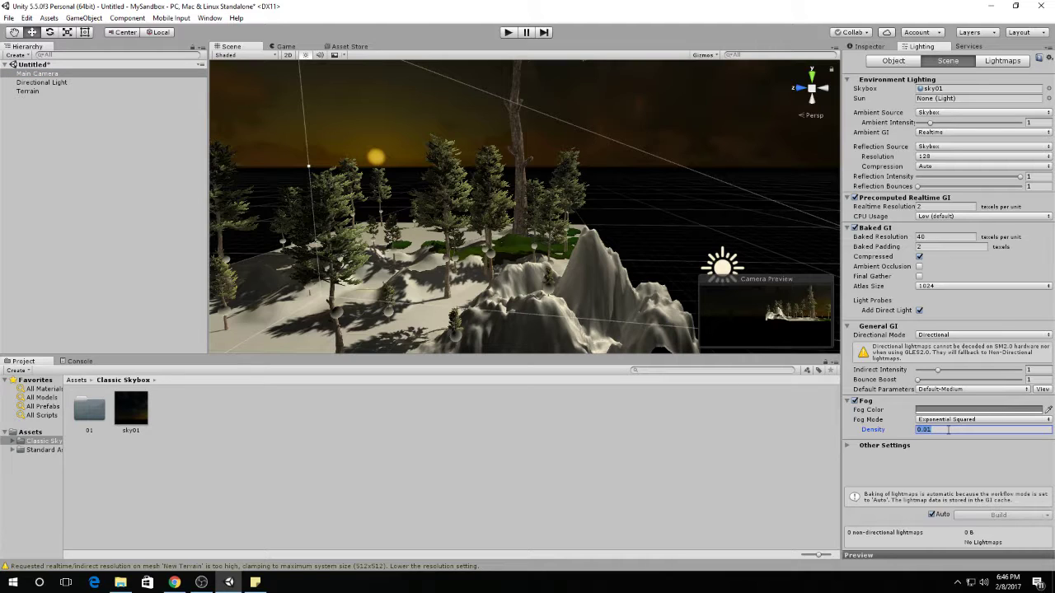
{"action": "left_click", "coordinate": [948, 430]}
{"action": "type", "text": "5"}
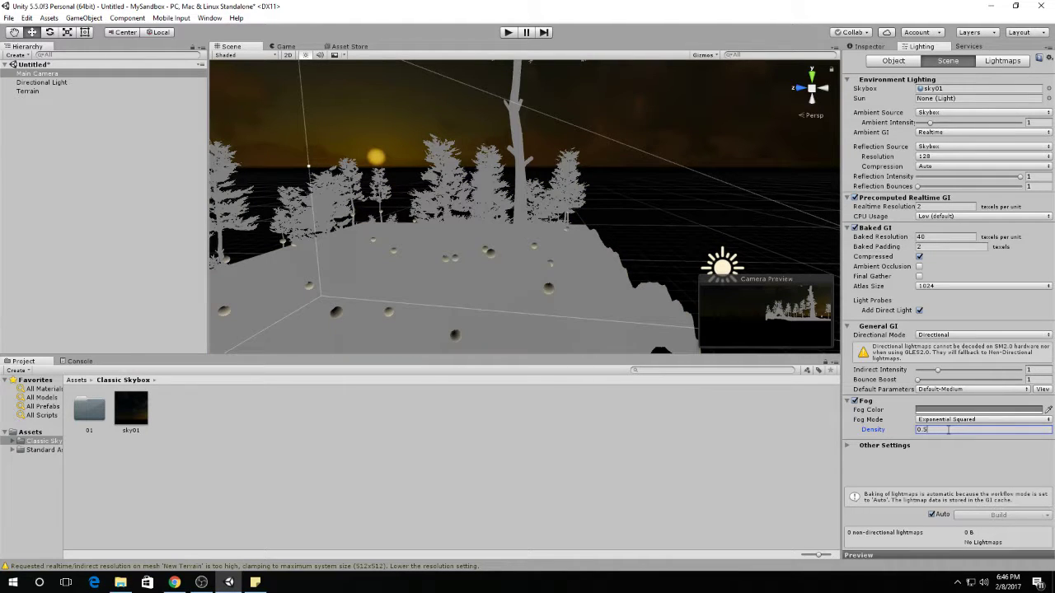
{"action": "key", "text": "BackSpace"}
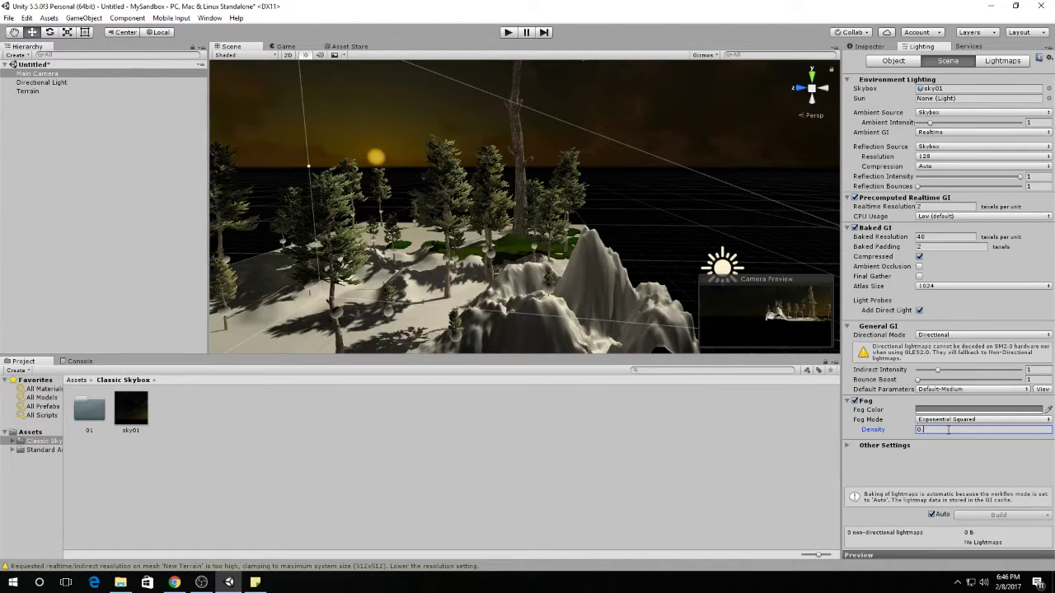
{"action": "type", "text": "05"}
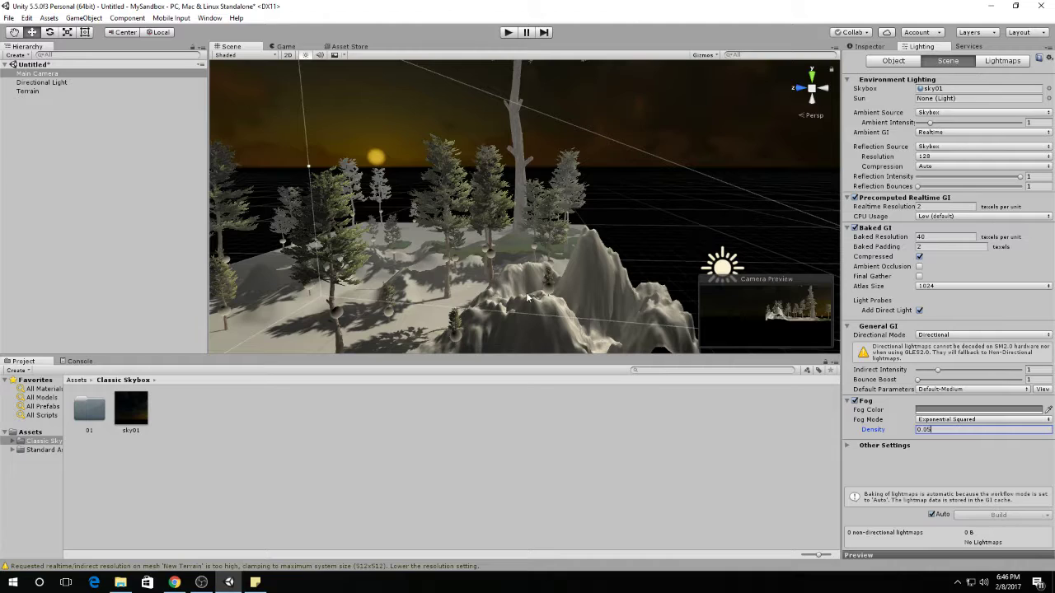
{"action": "scroll", "coordinate": [456, 243], "scroll_direction": "up", "scroll_amount": 2}
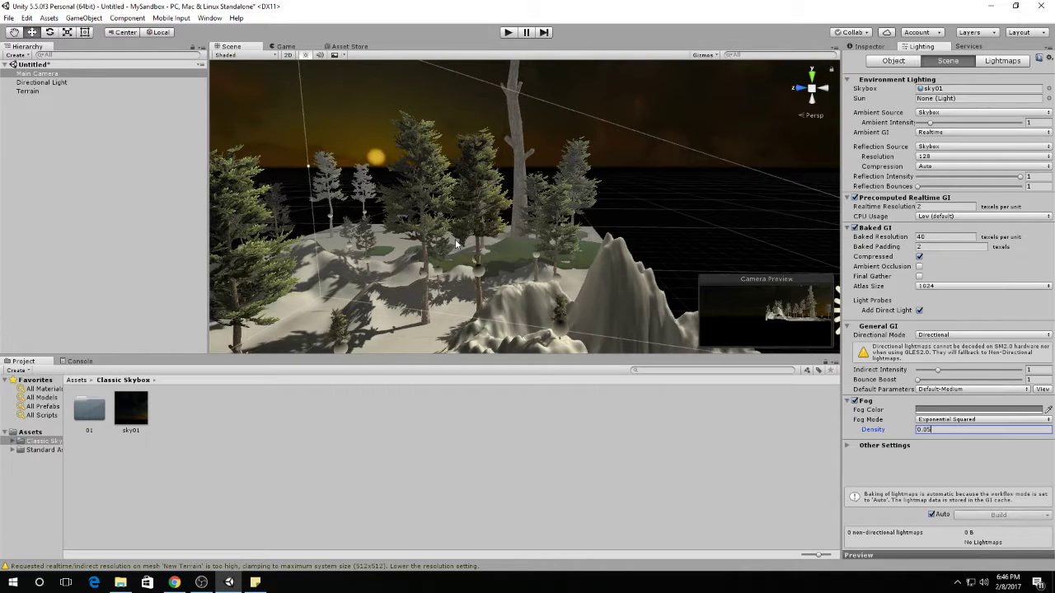
{"action": "right_click_drag", "start_coordinate": [420, 275], "coordinate": [230, 274]}
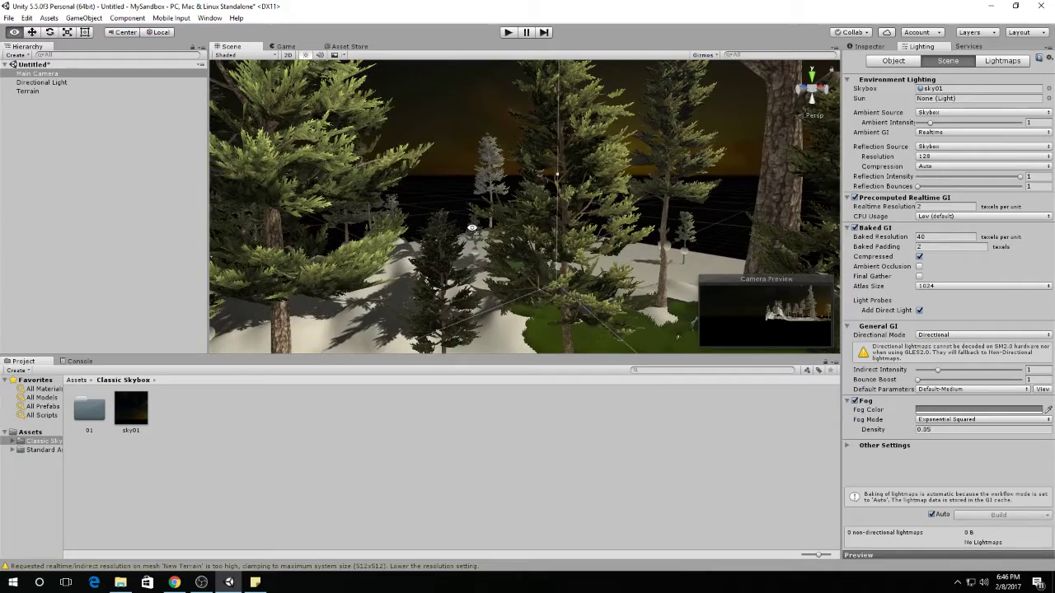
Set the fog density to 0.1 and examine the effect on the trees and mountain from near and far
{"action": "right_click_drag", "start_coordinate": [471, 228], "coordinate": [62, 247]}
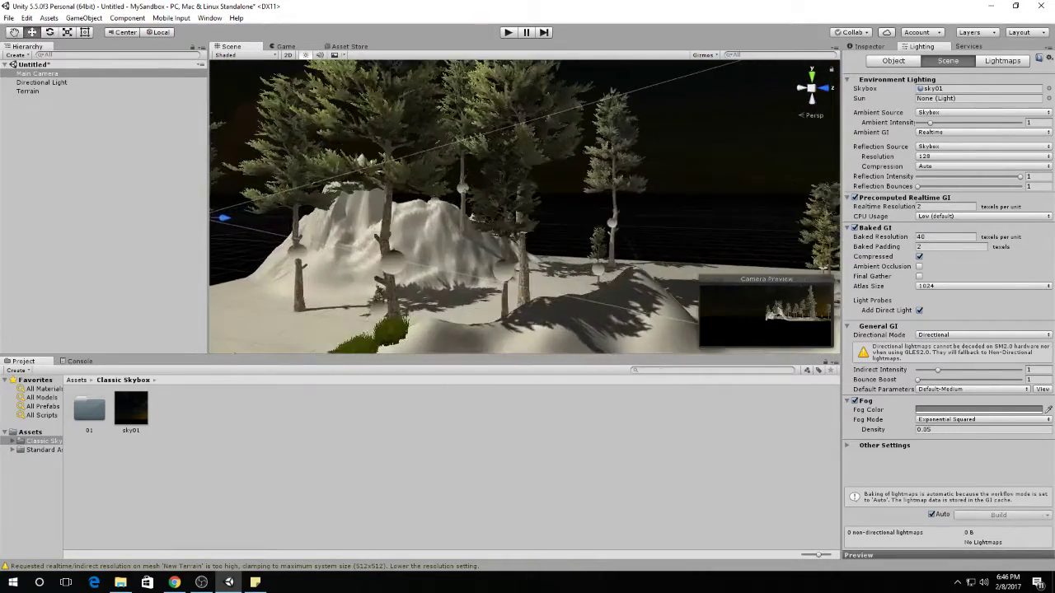
{"action": "left_click", "coordinate": [933, 429]}
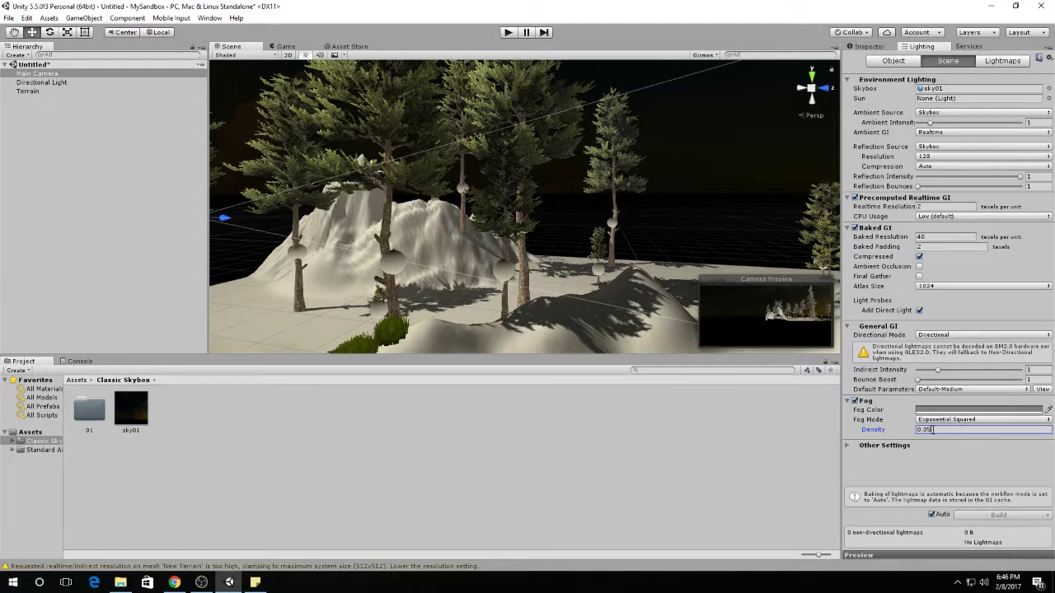
{"action": "key", "text": "BackSpace"}
{"action": "key", "text": "BackSpace"}
{"action": "type", "text": "1"}
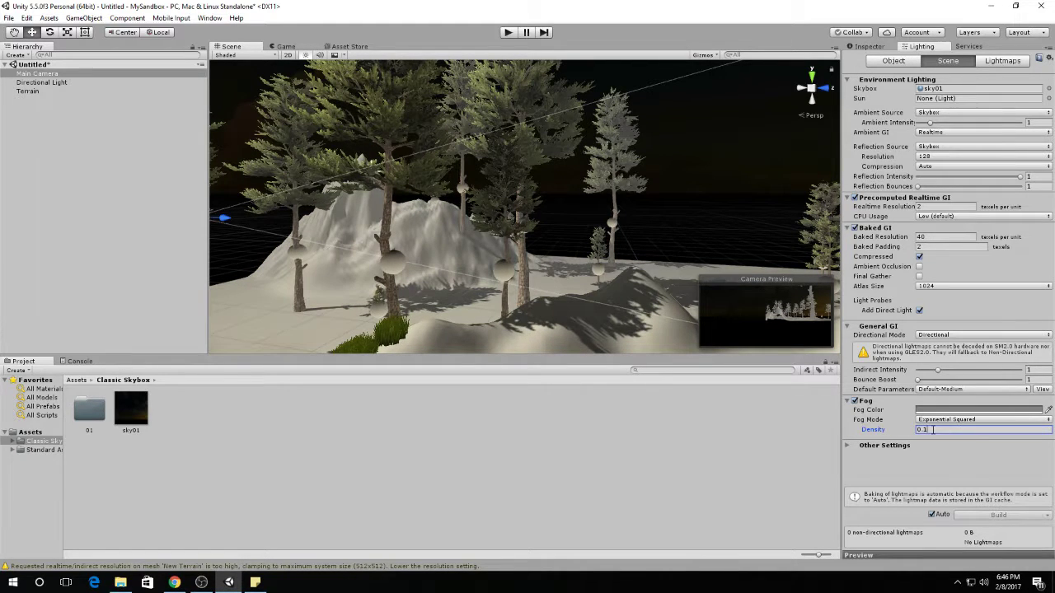
{"action": "left_click", "coordinate": [609, 216]}
{"action": "right_click_drag", "start_coordinate": [608, 216], "coordinate": [438, 263]}
{"action": "key", "text": "s"}
{"action": "key", "text": "w"}
{"action": "key", "text": "s"}
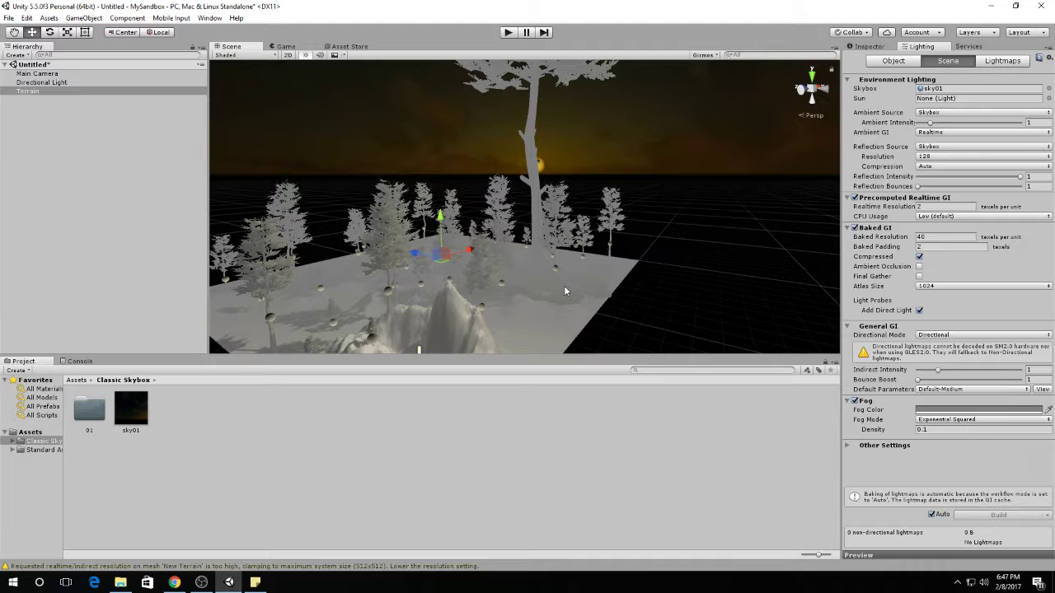
Try a fog density of 0.5, set the density to 0.05, and check the fog across the terrain
{"action": "left_click", "coordinate": [934, 429]}
{"action": "key", "text": "BackSpace"}
{"action": "key", "text": "BackSpace"}
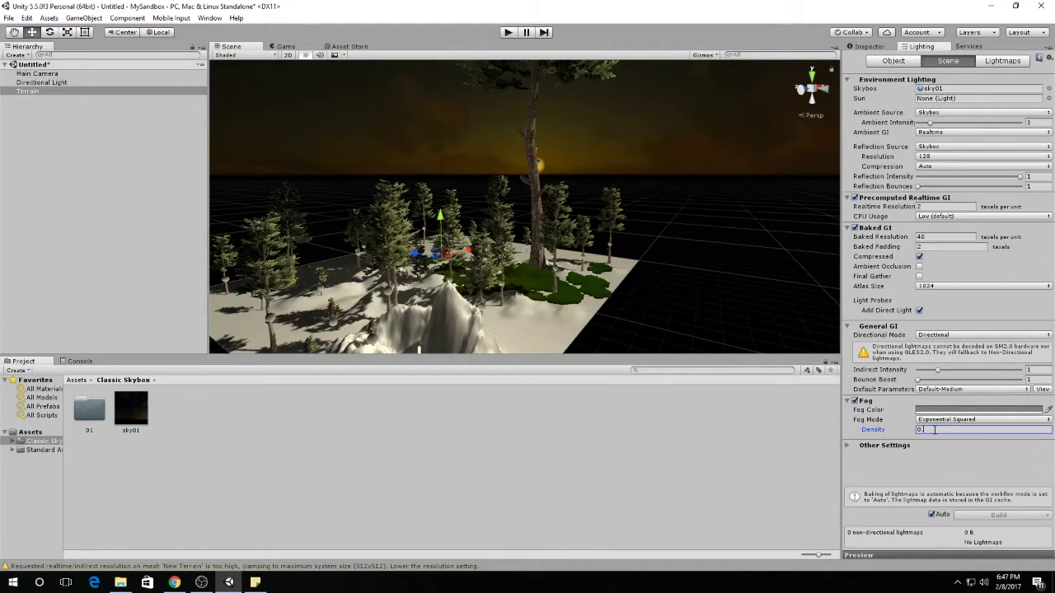
{"action": "type", "text": ".5"}
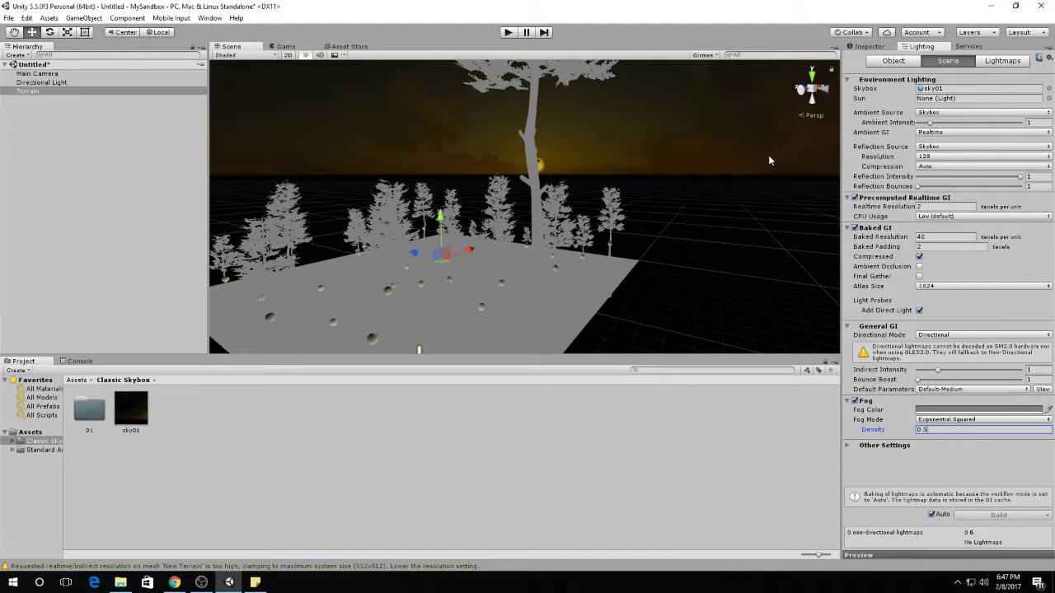
{"action": "key", "text": "BackSpace"}
{"action": "type", "text": "05"}
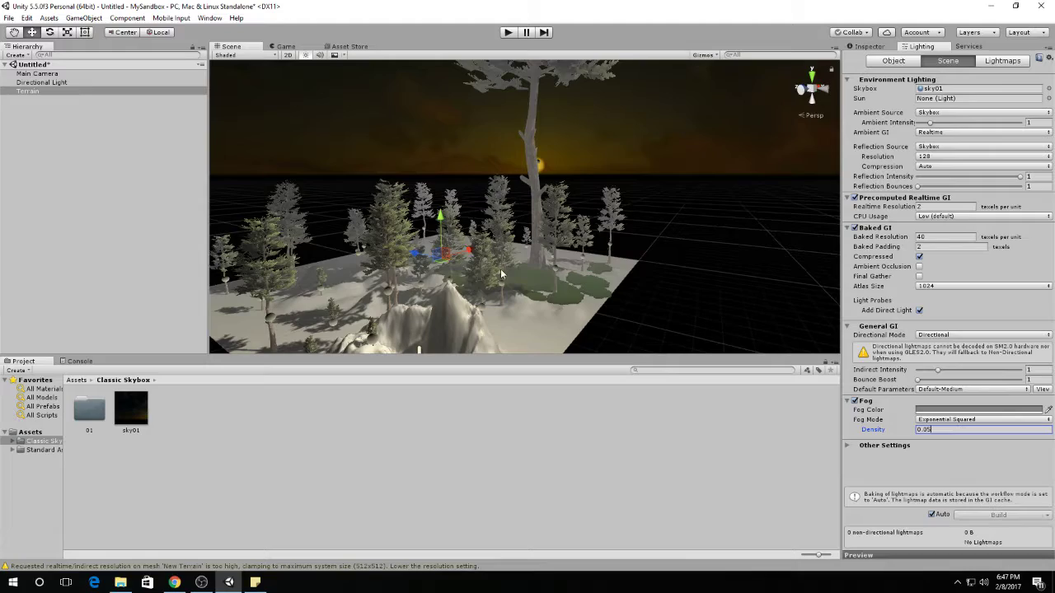
{"action": "left_click_drag", "start_coordinate": [432, 270], "coordinate": [499, 285], "text": "alt"}
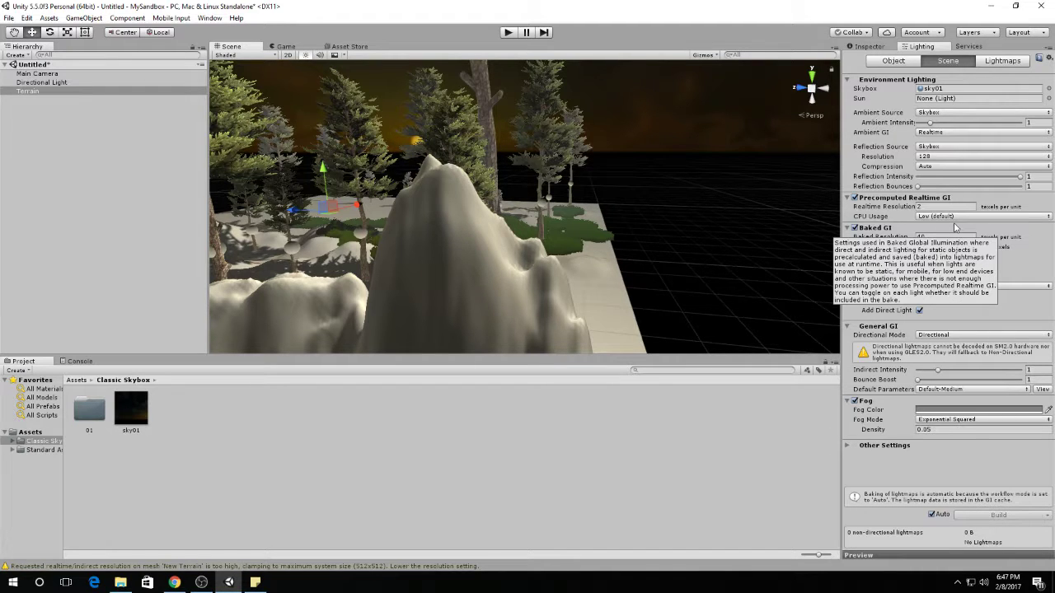
{"action": "left_click_drag", "start_coordinate": [693, 241], "coordinate": [754, 231], "text": "alt"}
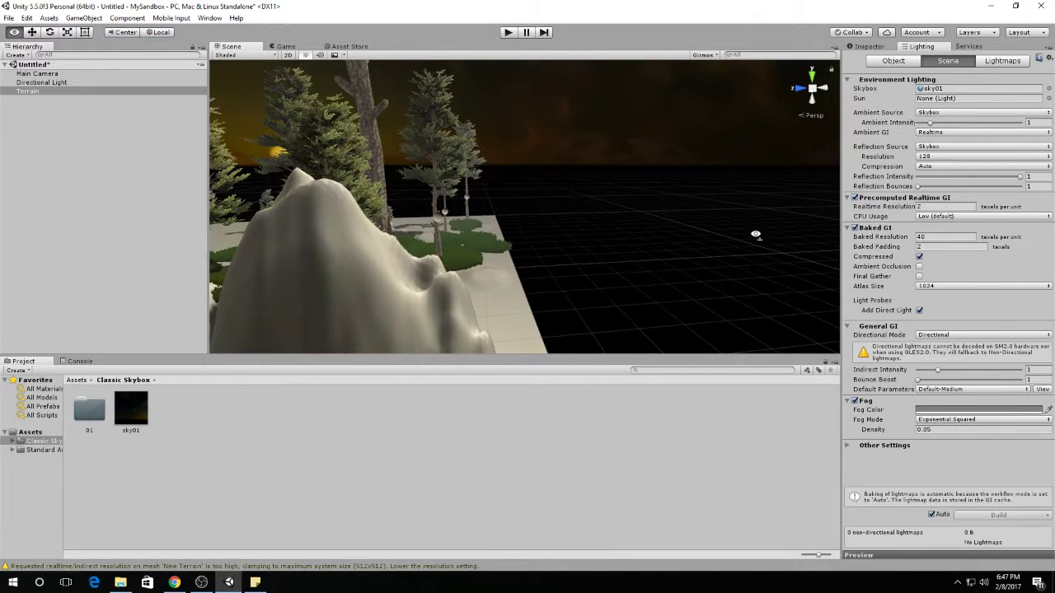
{"action": "left_click_drag", "start_coordinate": [608, 229], "coordinate": [785, 210], "text": "alt"}
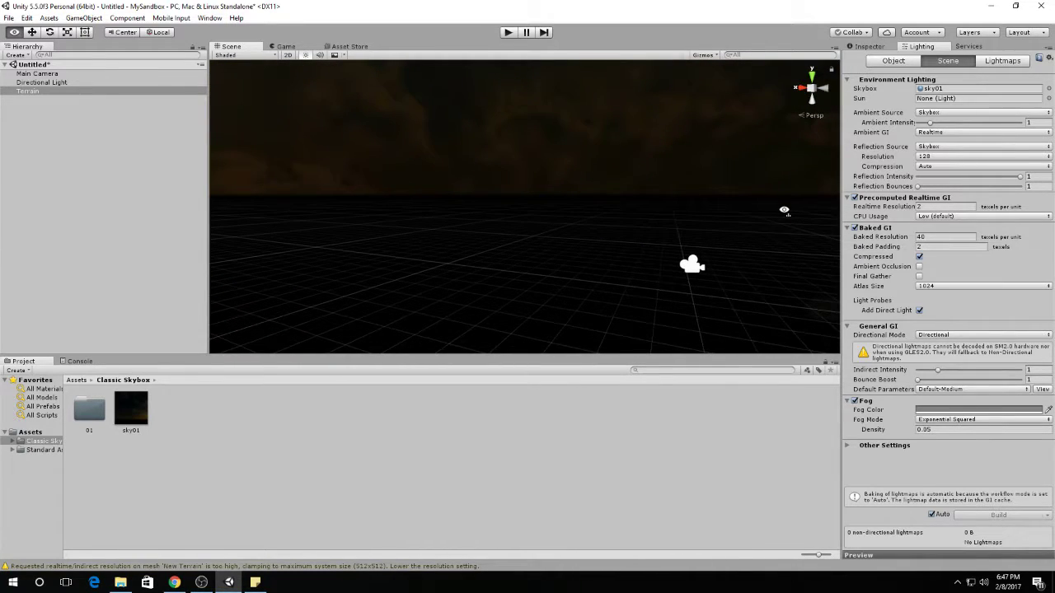
{"action": "left_click_drag", "start_coordinate": [445, 264], "coordinate": [597, 254], "text": "alt"}
{"action": "scroll", "coordinate": [650, 273], "scroll_direction": "down", "scroll_amount": 5}
{"action": "scroll", "coordinate": [642, 273], "scroll_direction": "up", "scroll_amount": 1}
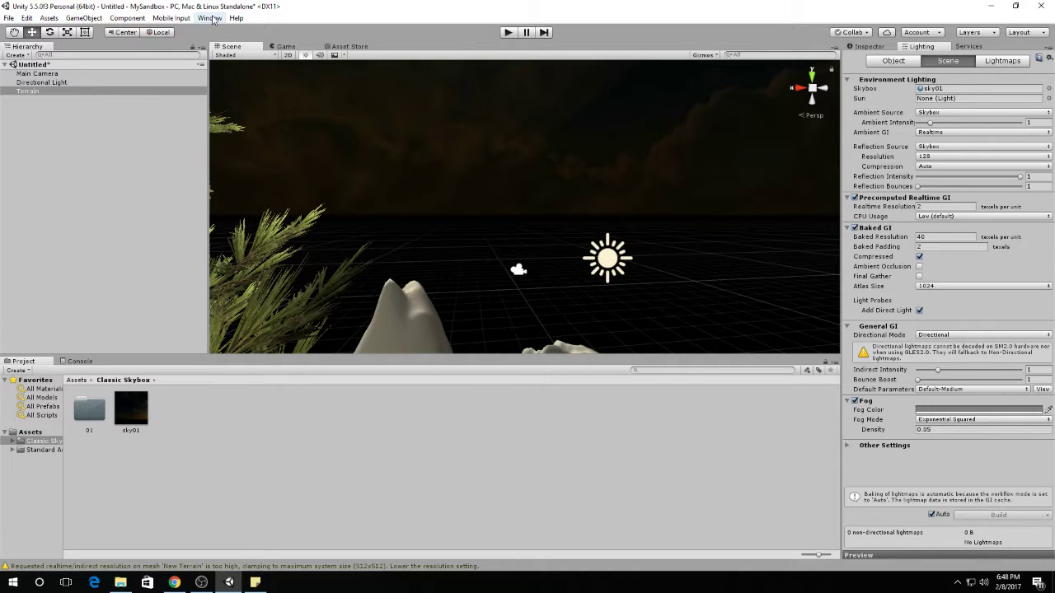
Import the standard Effects package into the project with all of its items included
{"action": "left_click", "coordinate": [51, 19]}
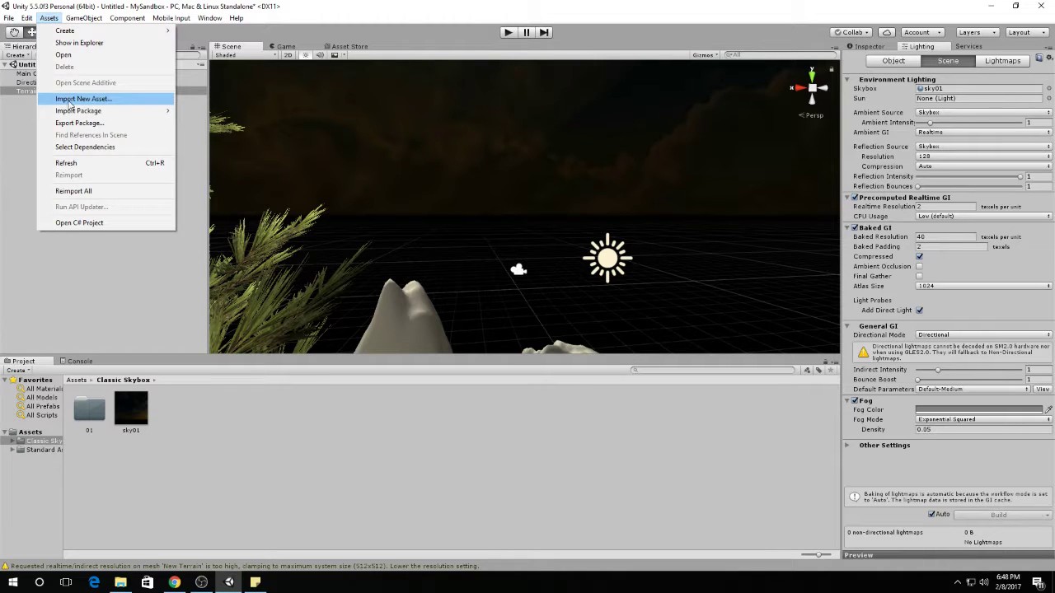
{"action": "mouse_move", "coordinate": [122, 112]}
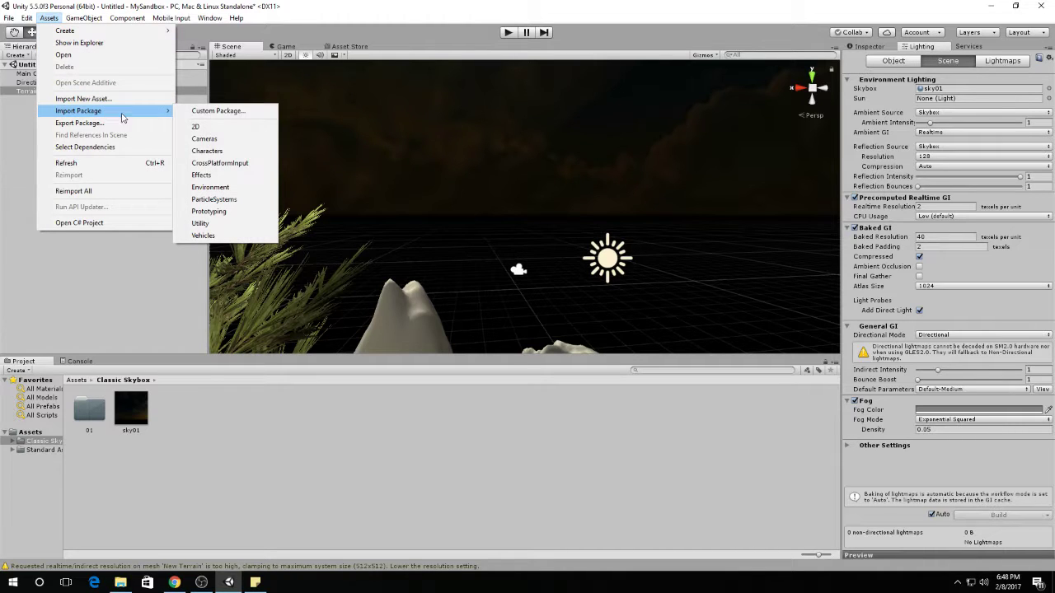
{"action": "left_click", "coordinate": [228, 176]}
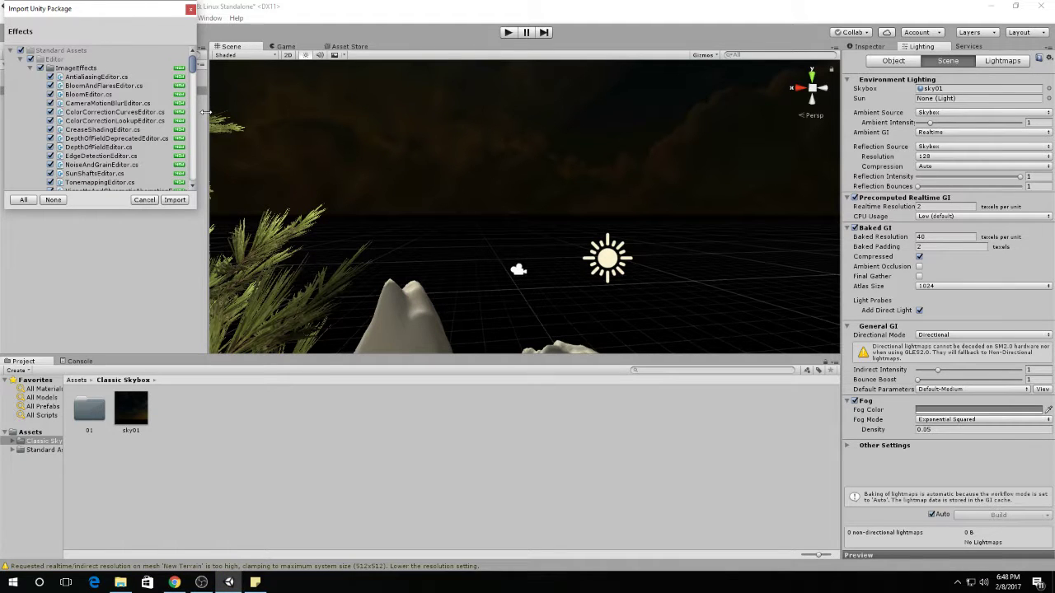
{"action": "left_click", "coordinate": [177, 202]}
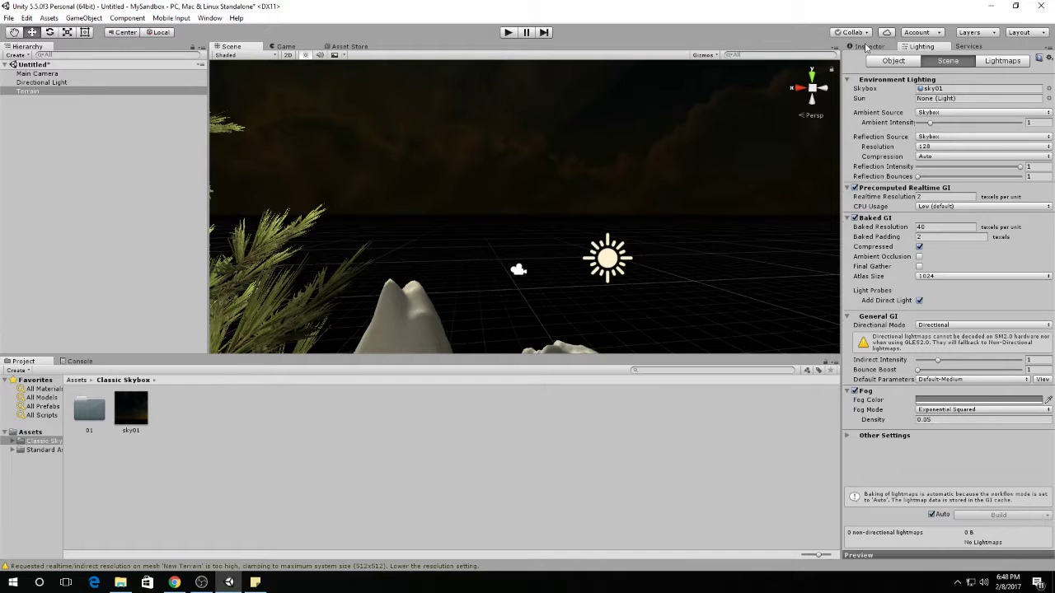
Assign the 50mmZoom flare to the Directional Light in its Light component
{"action": "key", "text": "ctrl+3"}
{"action": "left_click", "coordinate": [607, 262]}
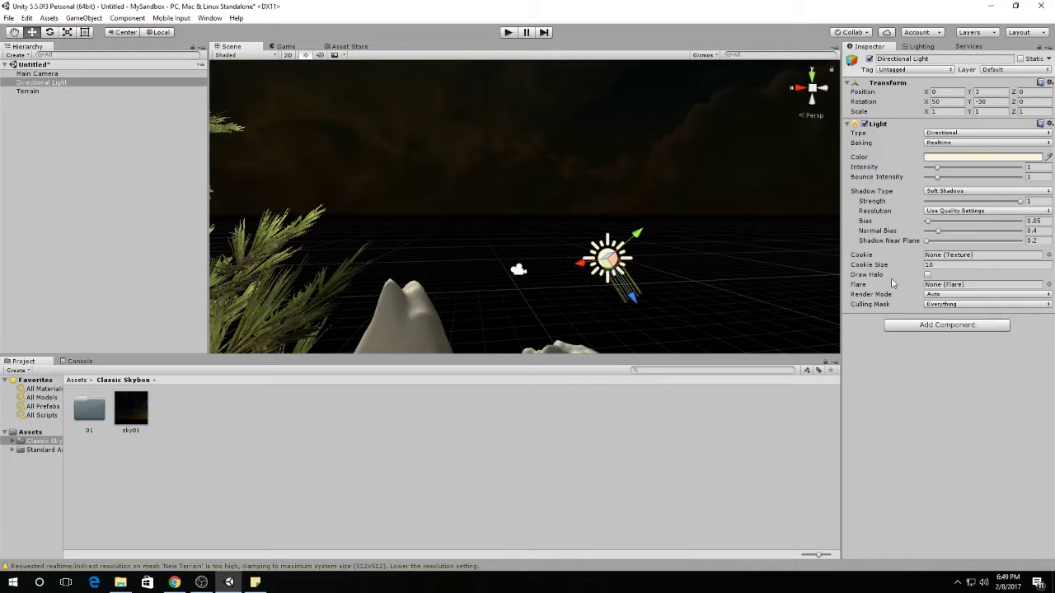
{"action": "left_click", "coordinate": [1049, 285]}
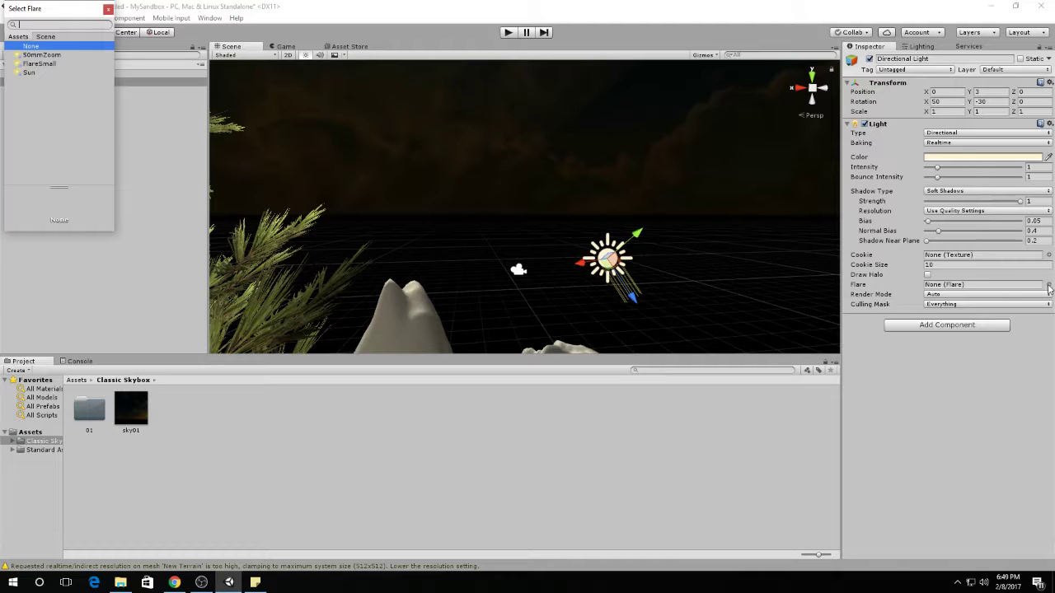
{"action": "left_click", "coordinate": [44, 55]}
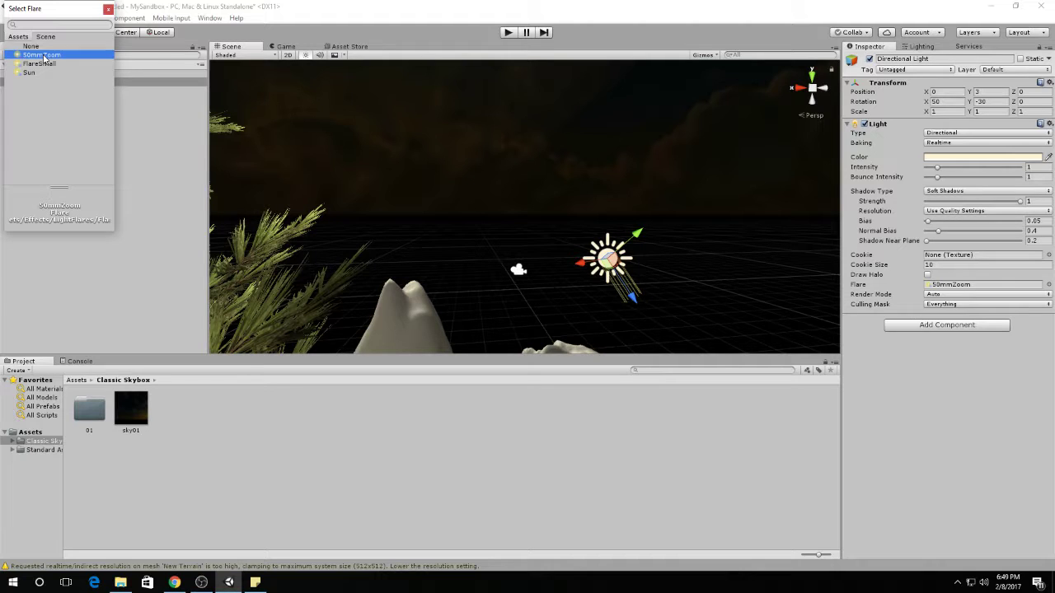
{"action": "left_click", "coordinate": [108, 8]}
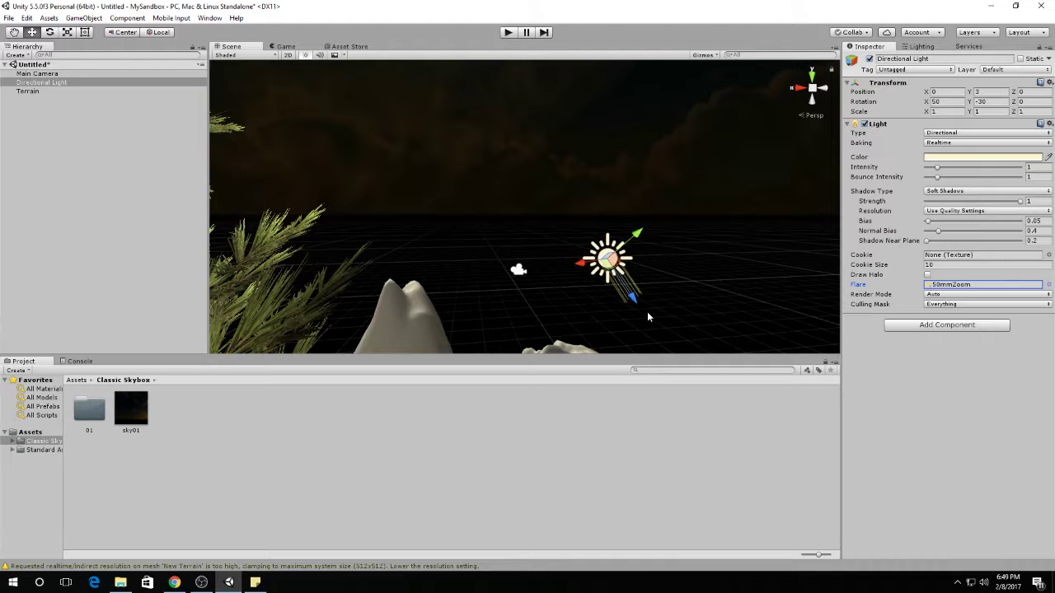
Preview the scene from the game camera, return to the Scene view, and look at the mountain and light up close
{"action": "mouse_move", "coordinate": [648, 316]}
{"action": "left_mouse_down", "text": "alt"}
{"action": "mouse_move", "coordinate": [742, 349]}
{"action": "mouse_move", "coordinate": [780, 407]}
{"action": "mouse_move", "coordinate": [513, 320]}
{"action": "mouse_move", "coordinate": [636, 320]}
{"action": "left_mouse_up", "text": "alt"}
{"action": "left_click", "coordinate": [283, 47]}
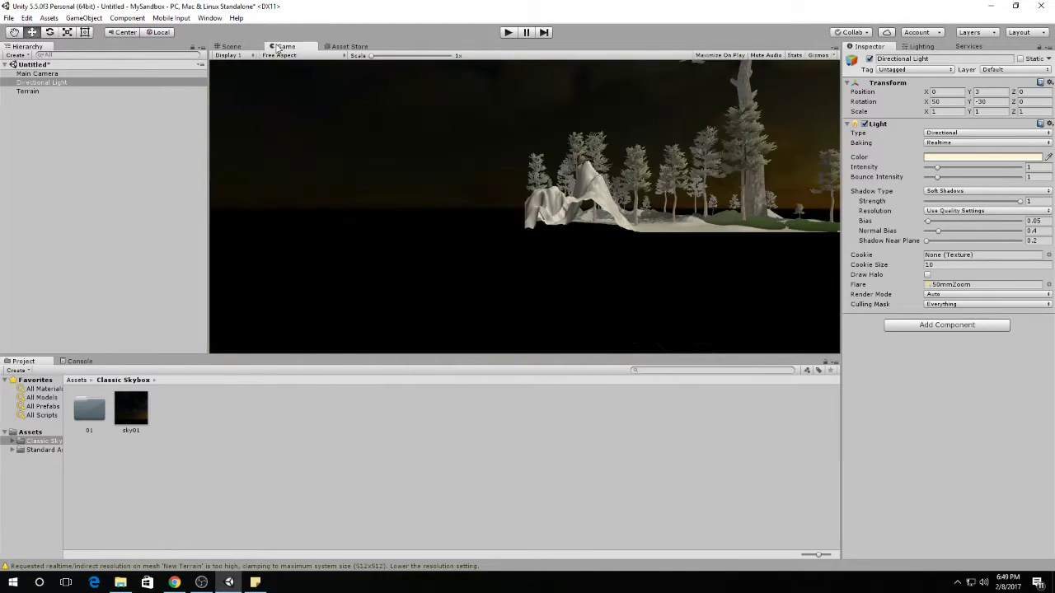
{"action": "left_click", "coordinate": [231, 46]}
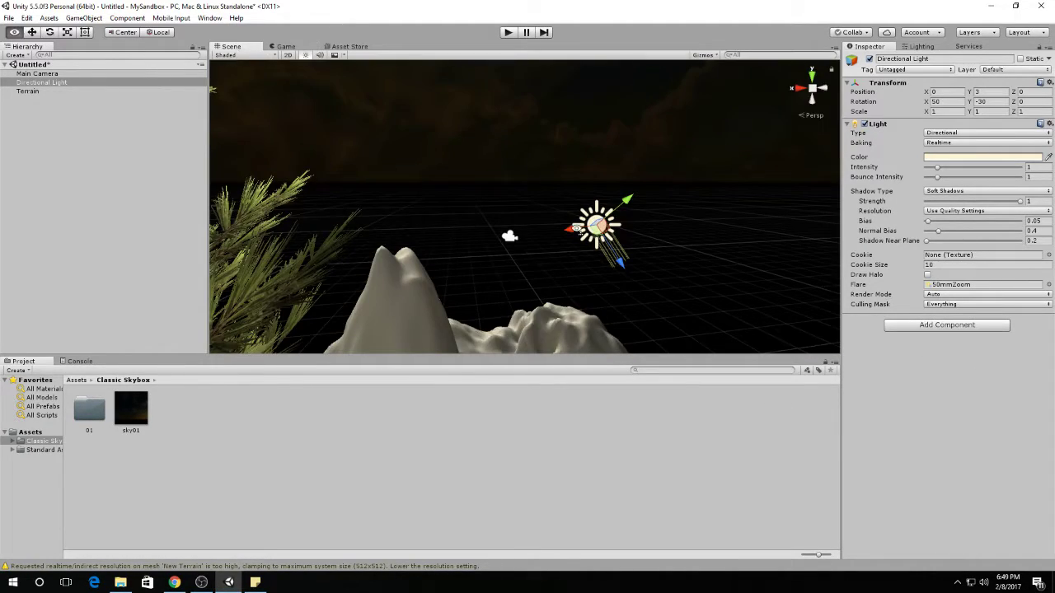
{"action": "scroll", "coordinate": [472, 250], "scroll_direction": "up", "scroll_amount": 5}
{"action": "left_click_drag", "start_coordinate": [472, 250], "coordinate": [532, 103], "text": "alt"}
{"action": "left_click_drag", "start_coordinate": [488, 298], "coordinate": [622, 376], "text": "alt"}
In Sticky Notes, create a new note reading "Effects Package" and "Lens Flares that can be added to directional lights. Flares from the POV of the Camera"
{"action": "left_click", "coordinate": [256, 581]}
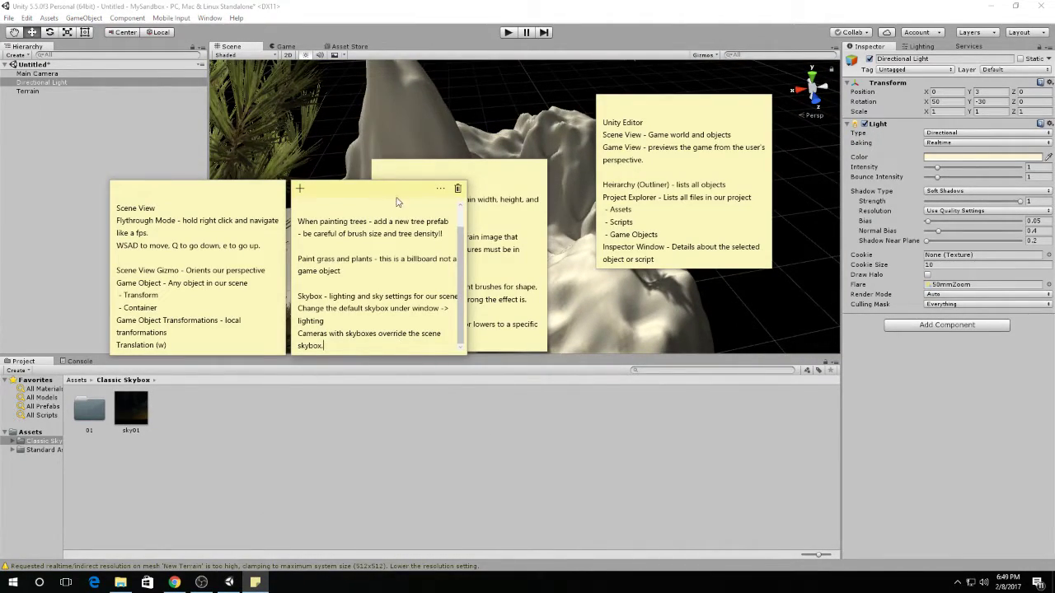
{"action": "left_click", "coordinate": [299, 188]}
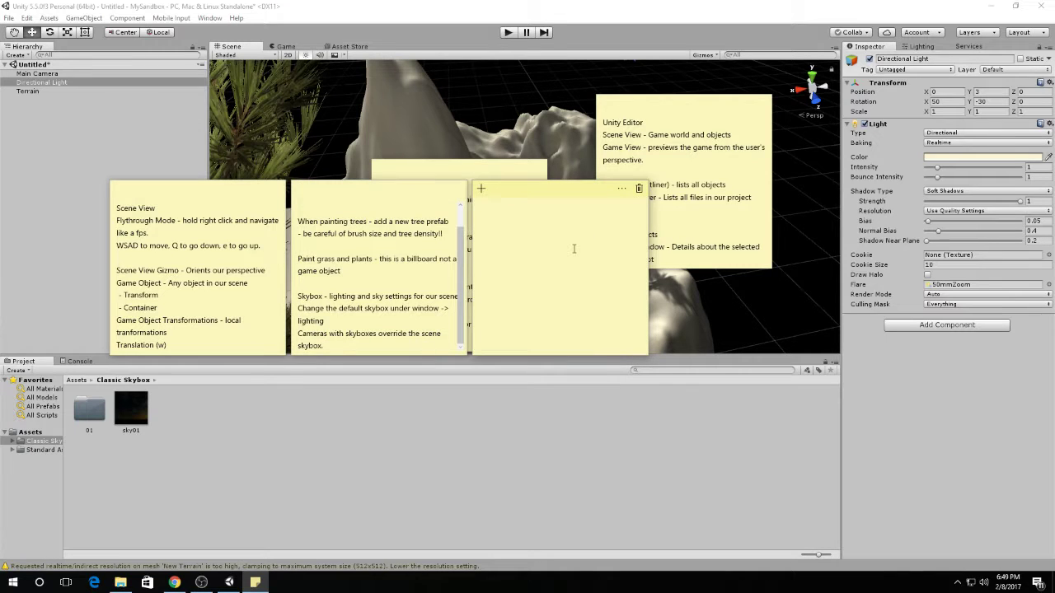
{"action": "type", "text": "Effects Pac"}
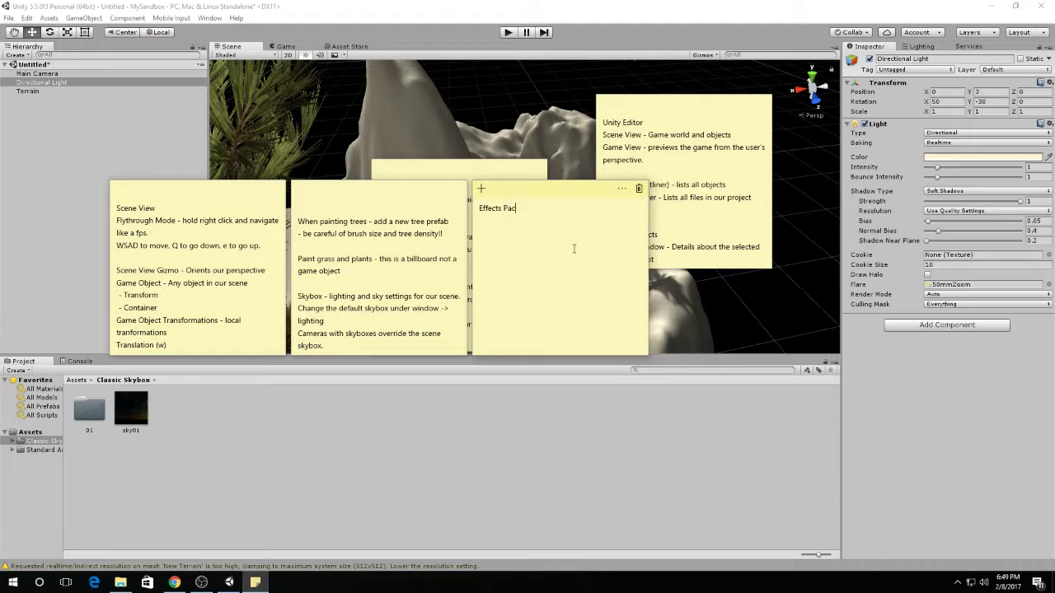
{"action": "type", "text": "akkage"}
{"action": "type", "text": "Lens Flare  that can be added to "}
{"action": "type", "text": "directi"}
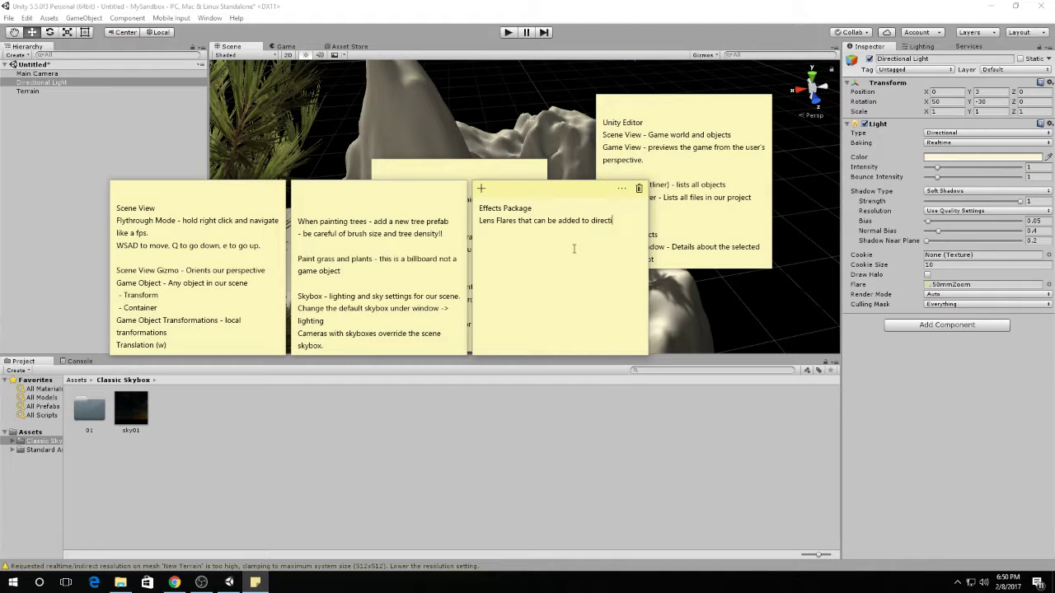
{"action": "type", "text": "onal lights. Flares from the POV of the Camera"}
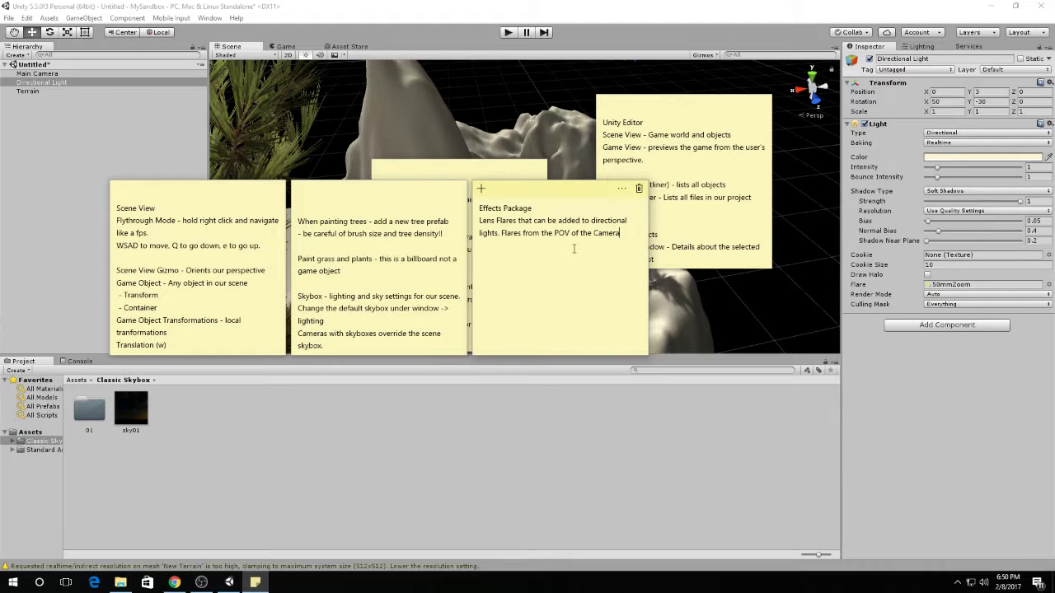
Add the heading "Water" below the skybox lines in the existing terrain note, separated by a blank line
{"action": "left_click", "coordinate": [458, 72]}
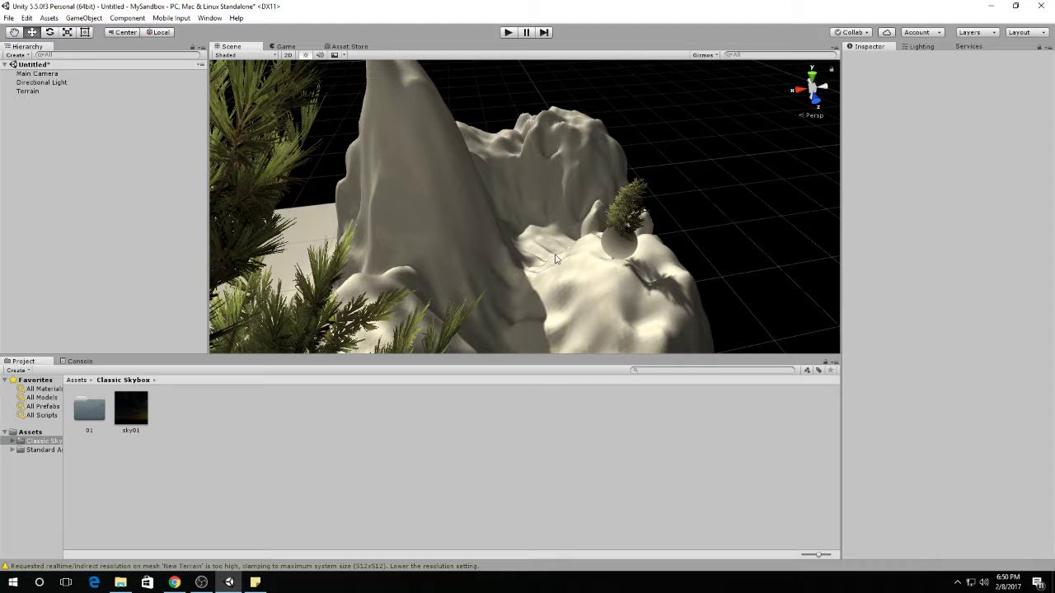
{"action": "left_click", "coordinate": [255, 581]}
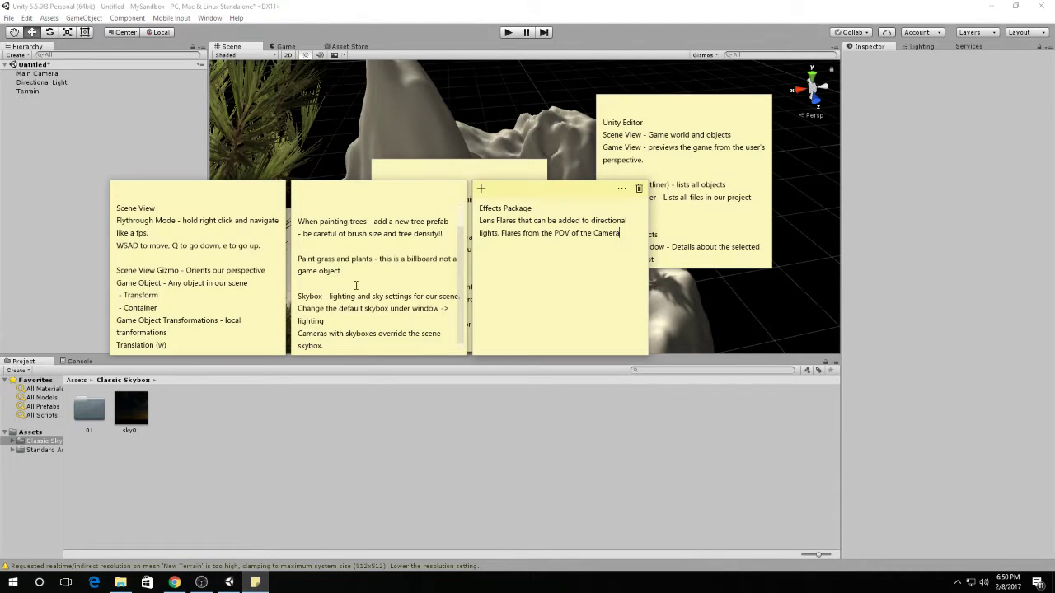
{"action": "left_click", "coordinate": [345, 353]}
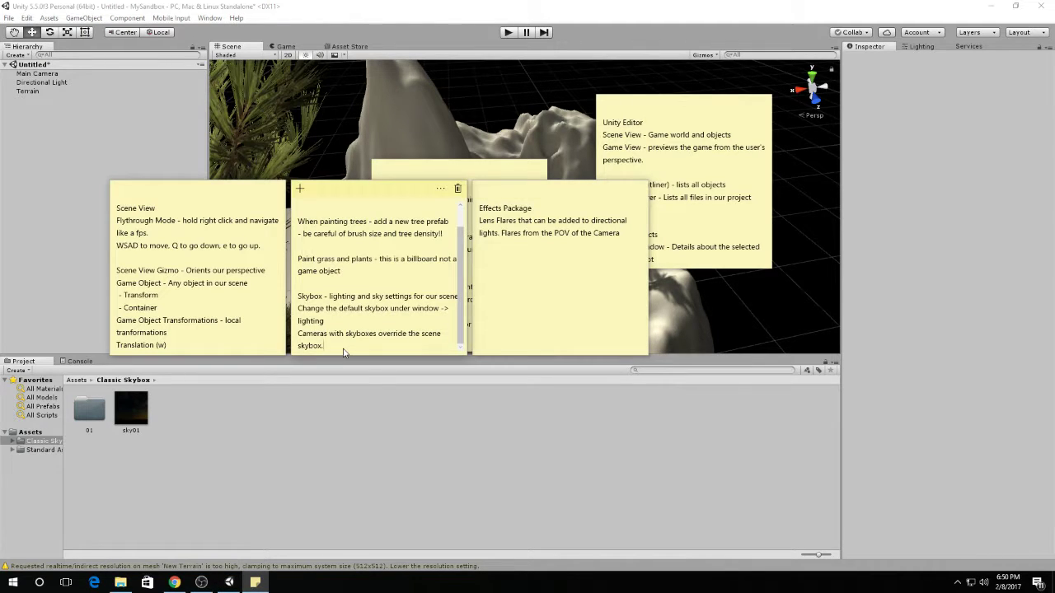
{"action": "key", "text": "Return"}
{"action": "key", "text": "Return"}
{"action": "type", "text": "Water"}
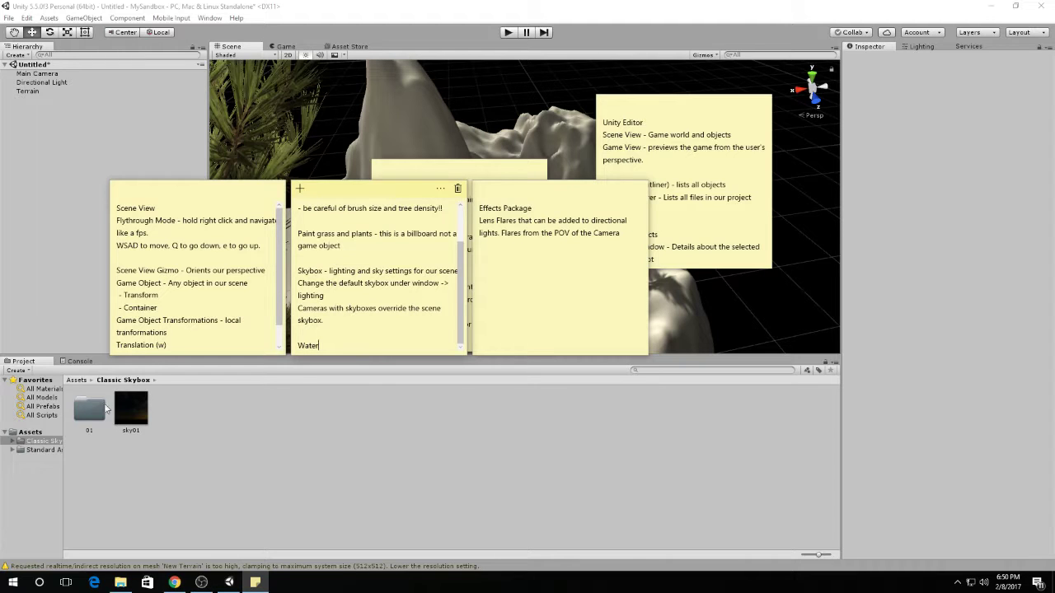
Switch back to Unity, expand the Environment folder under Standard Assets, and move the Water (Basic) folder into Classic Skybox
{"action": "left_click", "coordinate": [213, 470]}
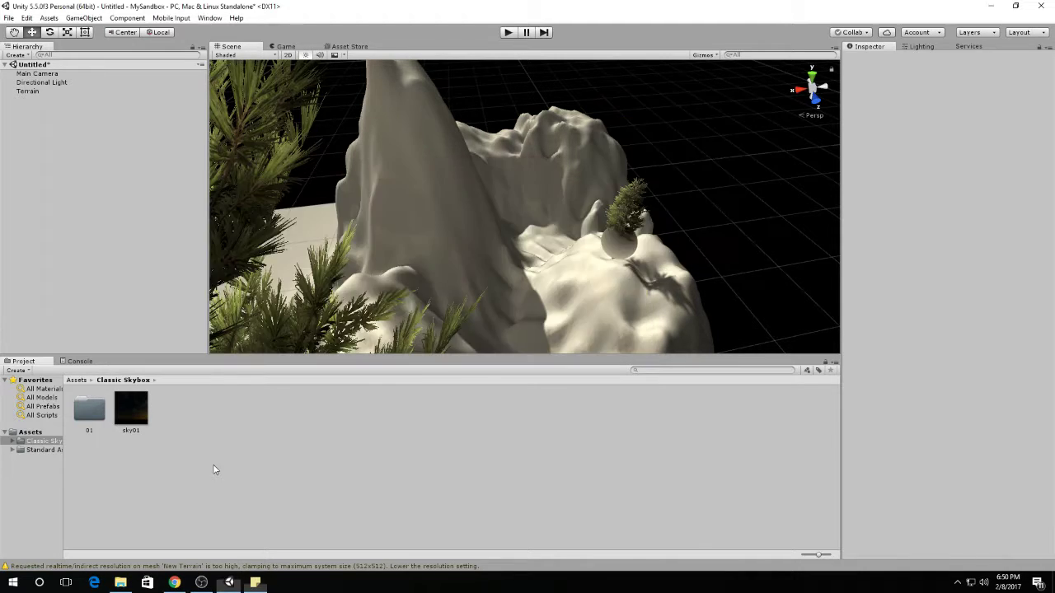
{"action": "left_click", "coordinate": [12, 450]}
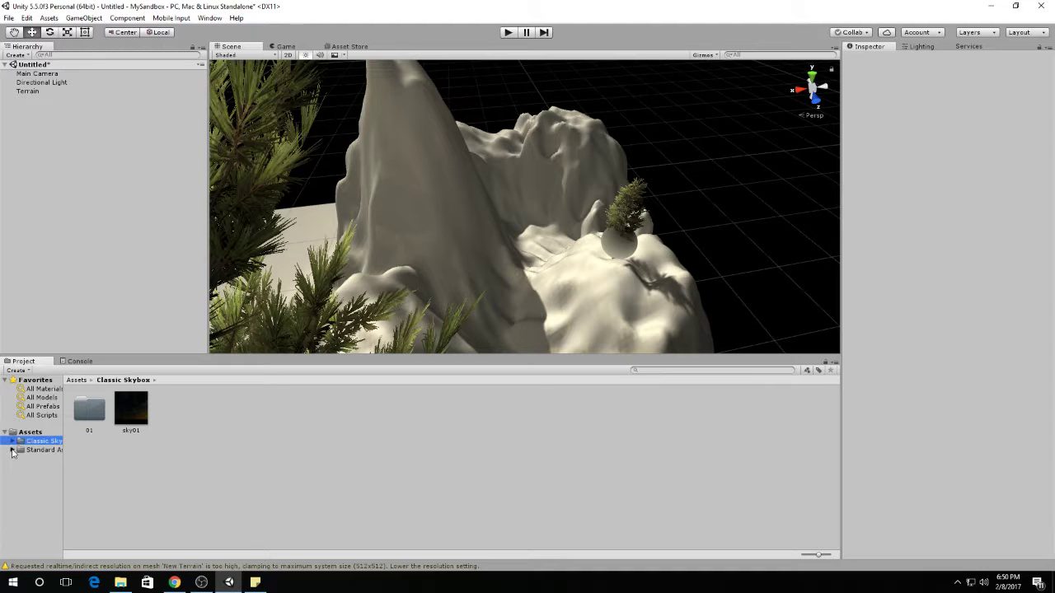
{"action": "left_click", "coordinate": [12, 451]}
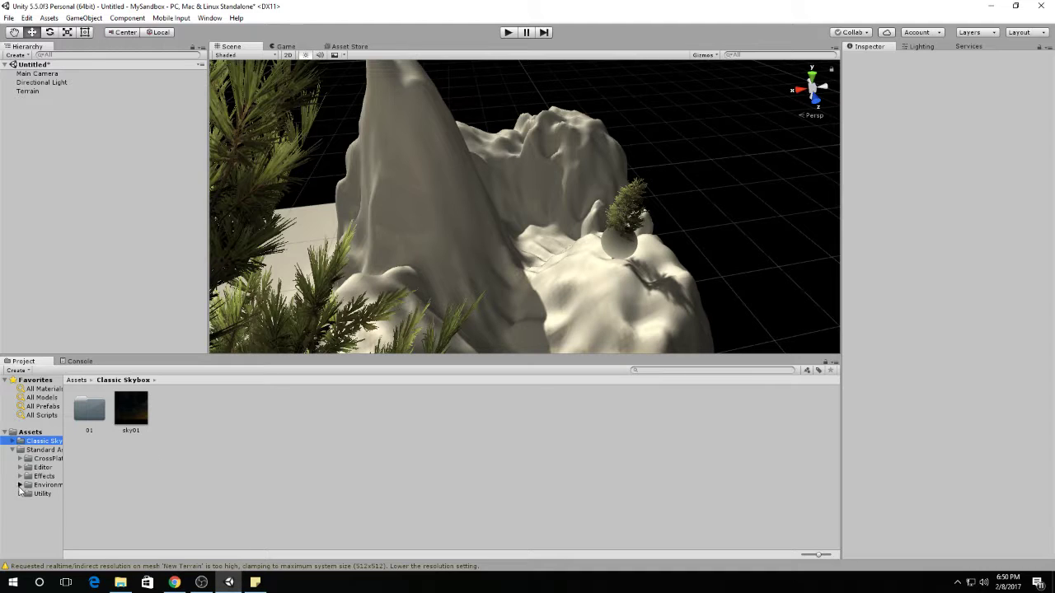
{"action": "left_click", "coordinate": [20, 486]}
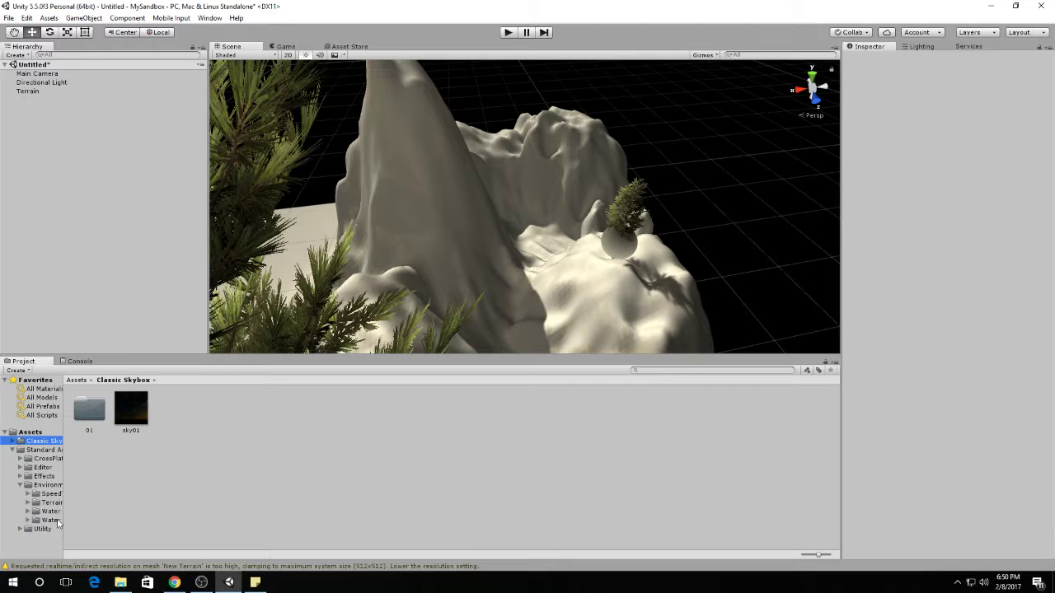
{"action": "mouse_move", "coordinate": [64, 524]}
{"action": "left_mouse_down"}
{"action": "mouse_move", "coordinate": [85, 522]}
{"action": "mouse_move", "coordinate": [63, 537]}
{"action": "left_mouse_up"}
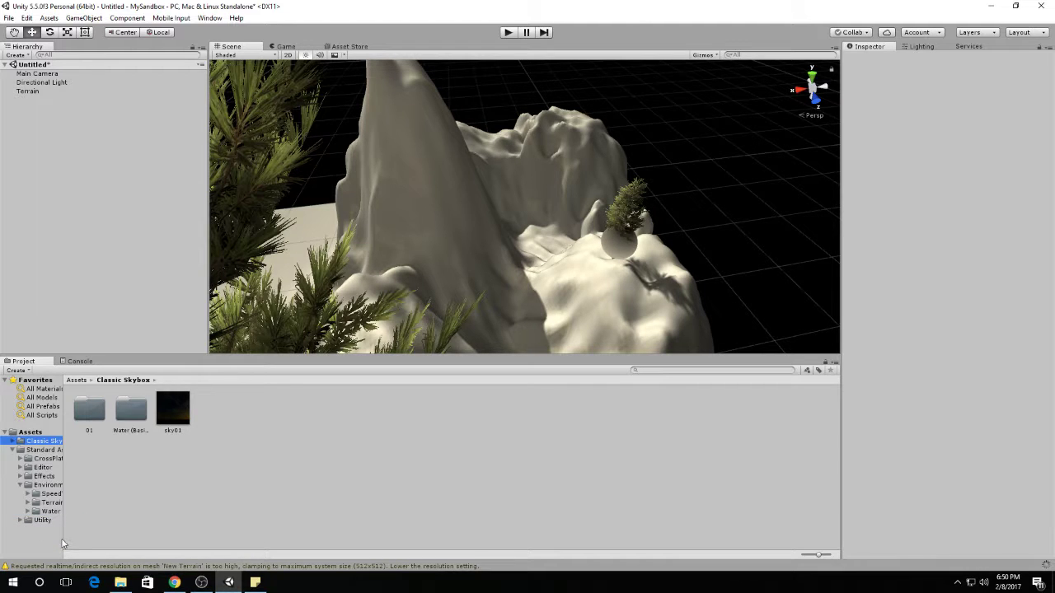
Move the Water (Basic) folder from Classic Skybox back into Environment and widen the project folder tree to show full names
{"action": "key", "text": "ctrl+z"}
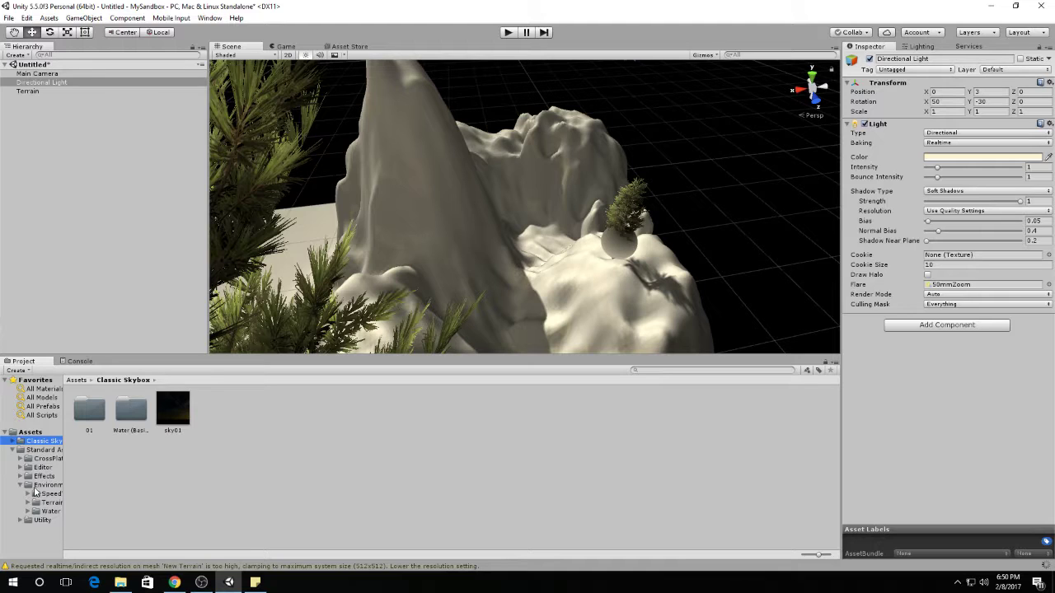
{"action": "left_click", "coordinate": [111, 460]}
{"action": "left_click_drag", "start_coordinate": [128, 422], "coordinate": [48, 491]}
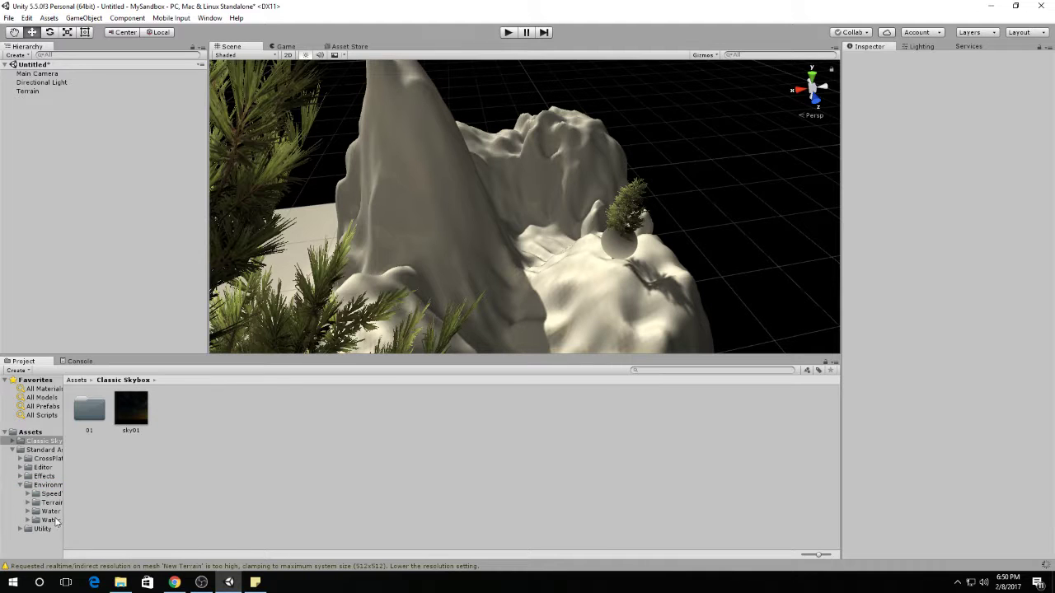
{"action": "left_click_drag", "start_coordinate": [65, 544], "coordinate": [126, 550]}
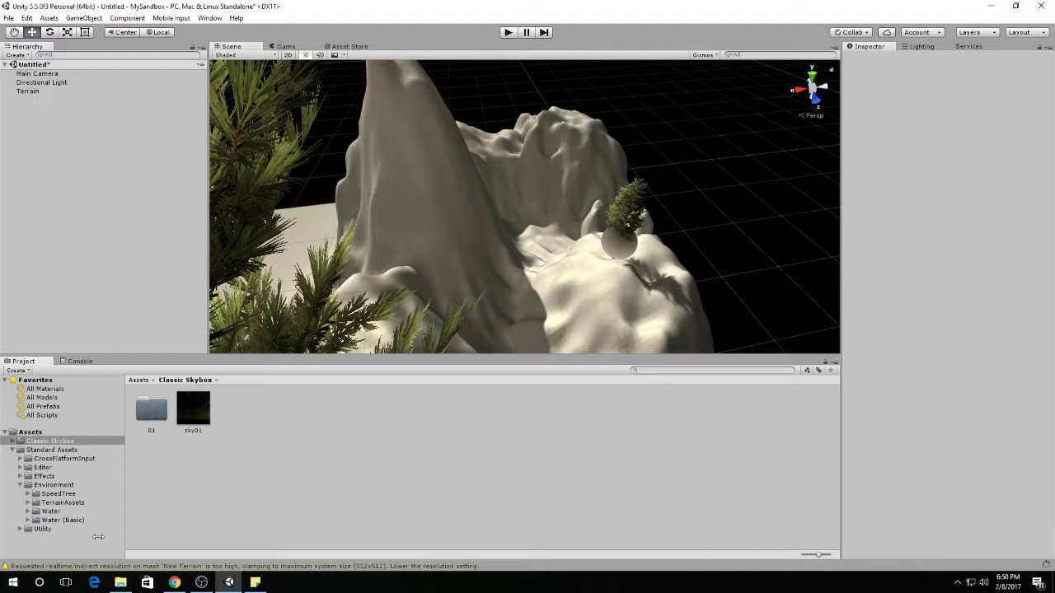
Open the Prefabs folder inside Standard Assets > Environment > Water > Water
{"action": "left_click", "coordinate": [52, 512]}
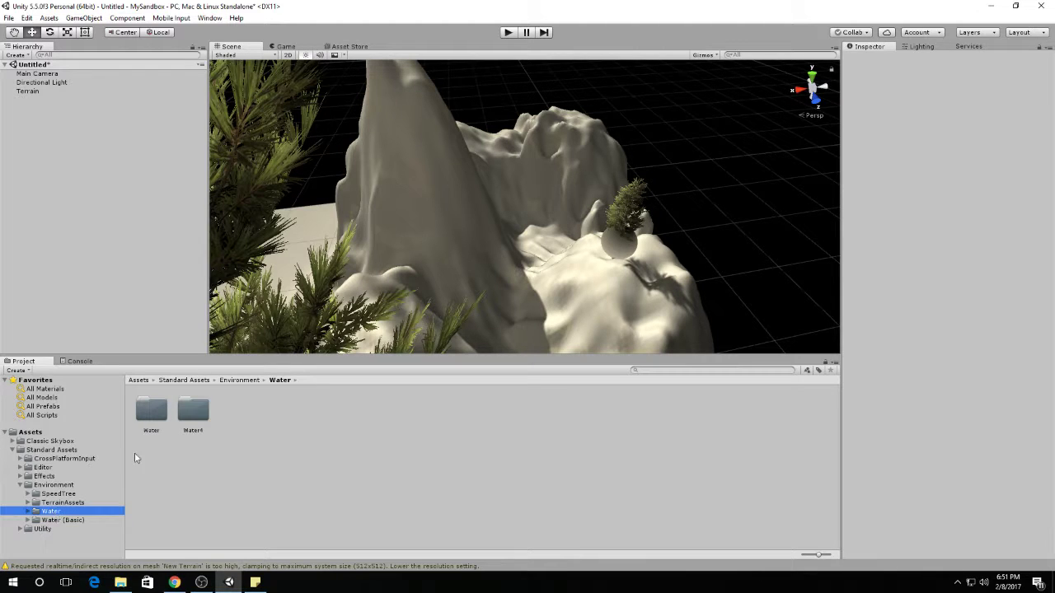
{"action": "double_click", "coordinate": [157, 416]}
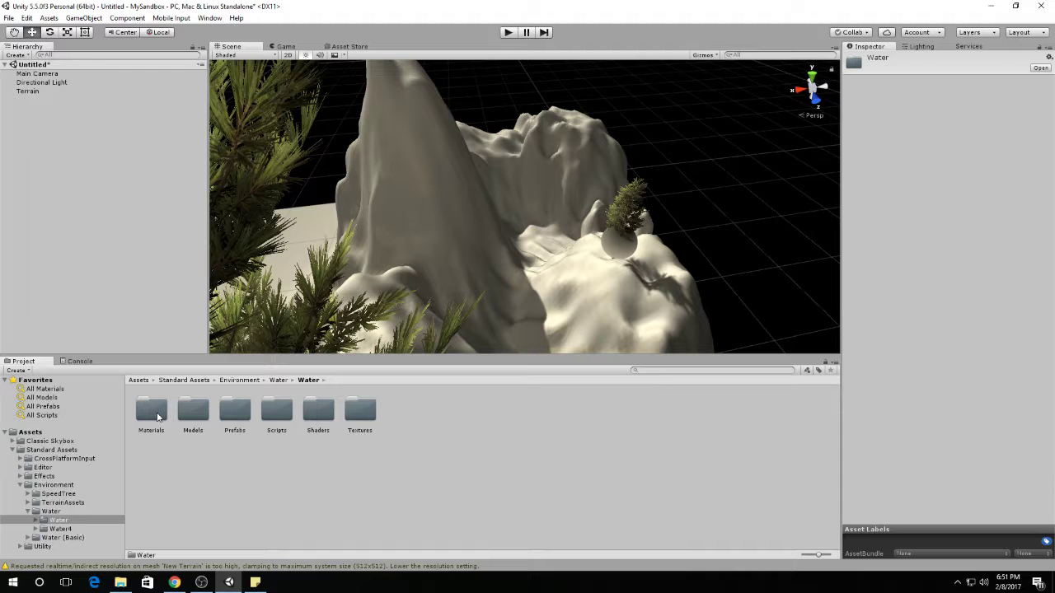
{"action": "double_click", "coordinate": [233, 412]}
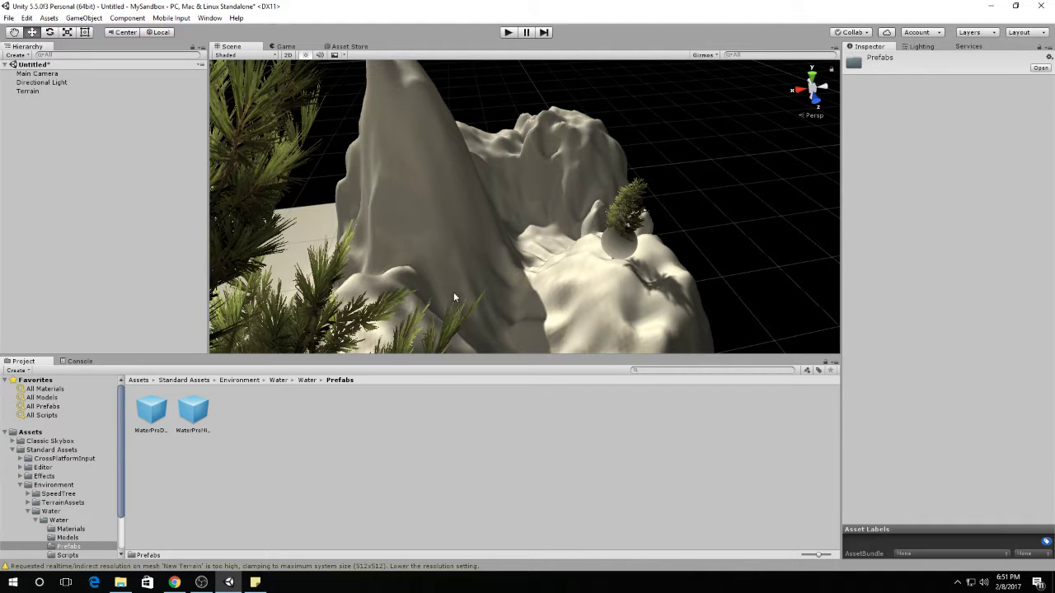
{"action": "right_click_drag", "start_coordinate": [649, 230], "coordinate": [565, 231]}
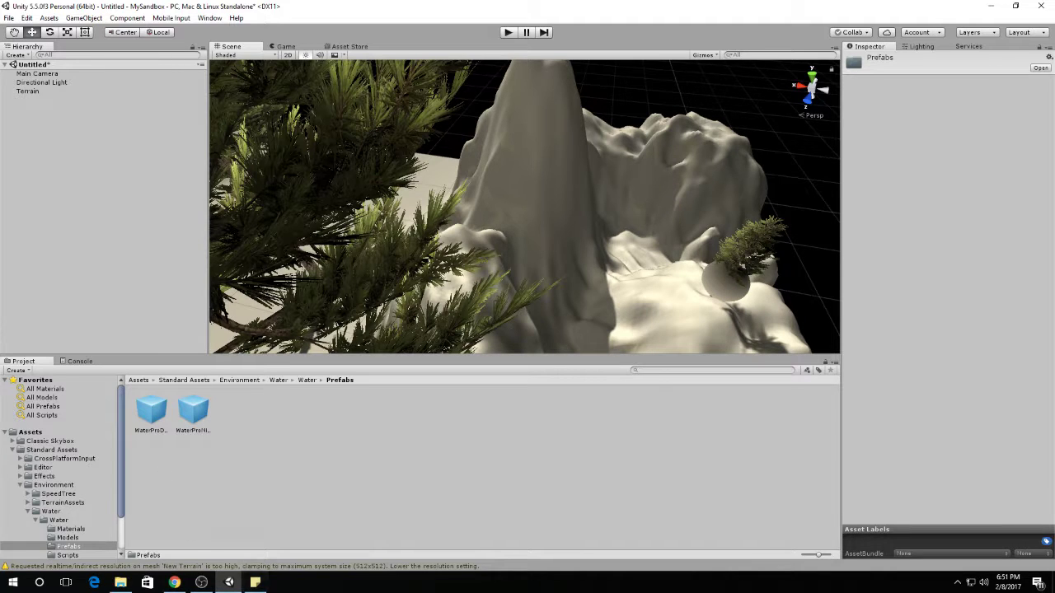
In Sticky Notes, extend the Water heading in the terrain note to read "Water Environment -> Water -> Water -> Prefabs"
{"action": "left_click", "coordinate": [255, 583]}
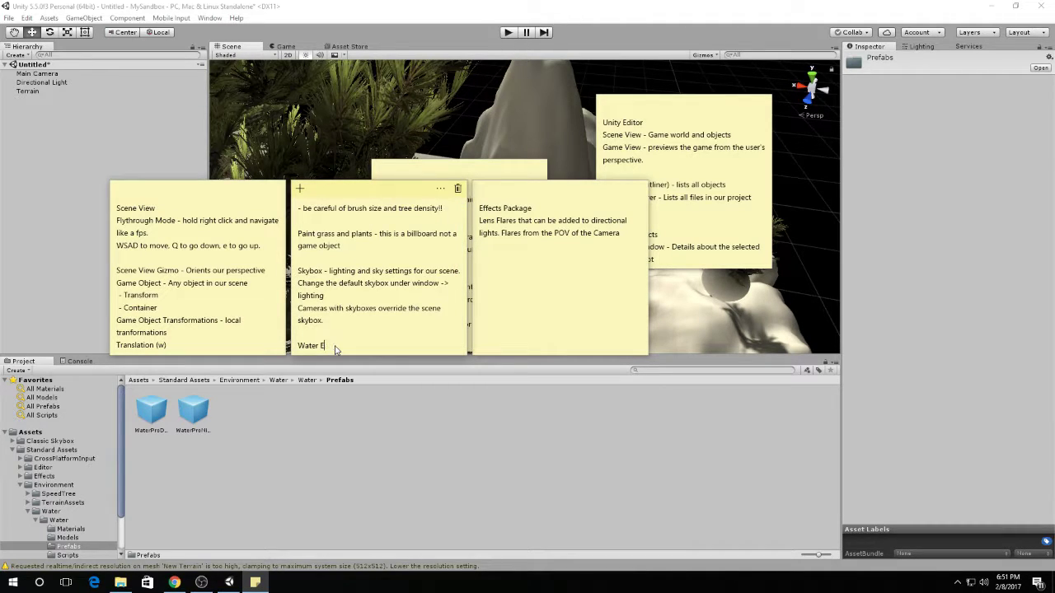
{"action": "type", "text": "Eviron"}
{"action": "key", "text": "BackSpace"}
{"action": "key", "text": "BackSpace"}
{"action": "type", "text": "-"}
{"action": "type", "text": "Water -> Water -> Prefav"}
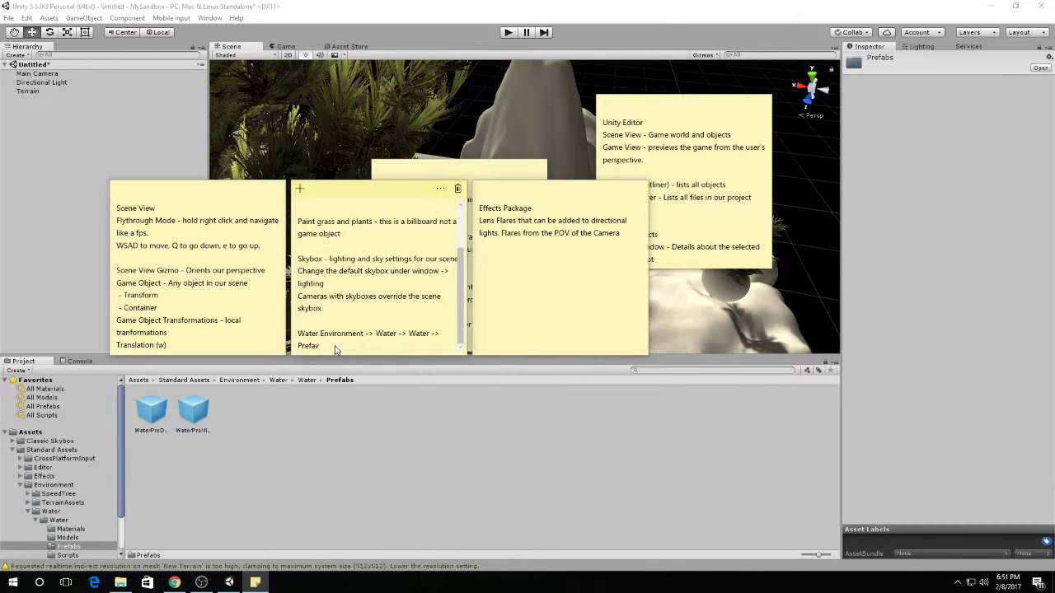
Switch back to Unity and place the WaterProNighttime prefab on the terrain beside the mountain
{"action": "left_click", "coordinate": [300, 444]}
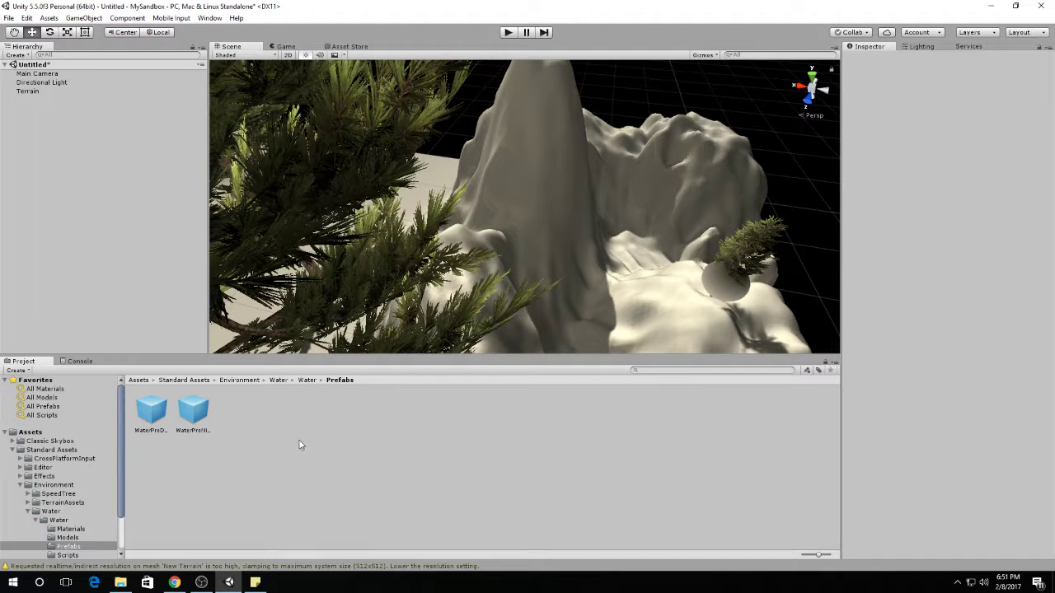
{"action": "left_click", "coordinate": [192, 413]}
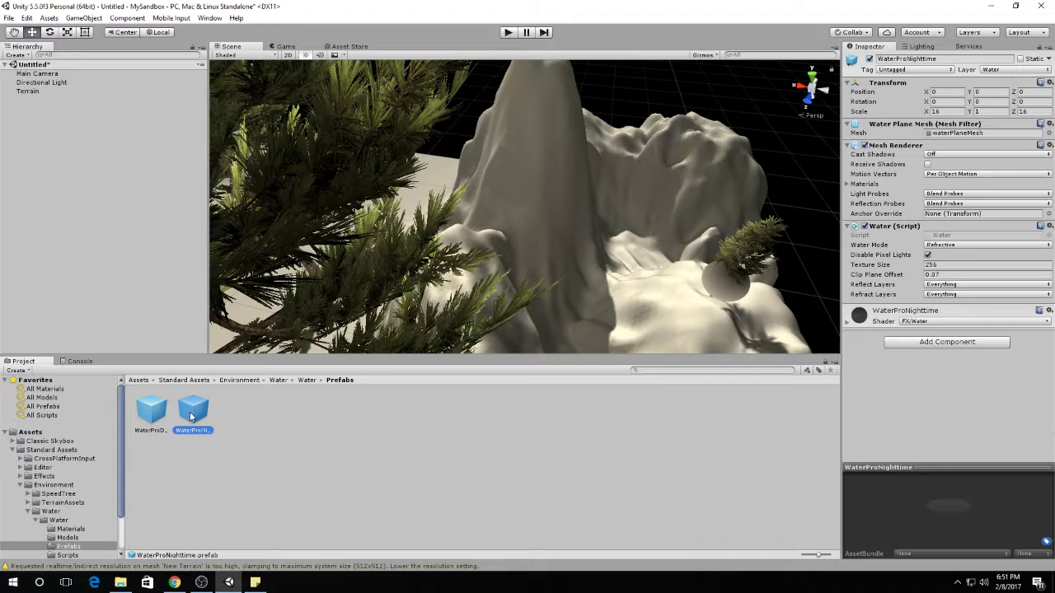
{"action": "left_click_drag", "start_coordinate": [192, 416], "coordinate": [614, 283]}
{"action": "key", "text": "f"}
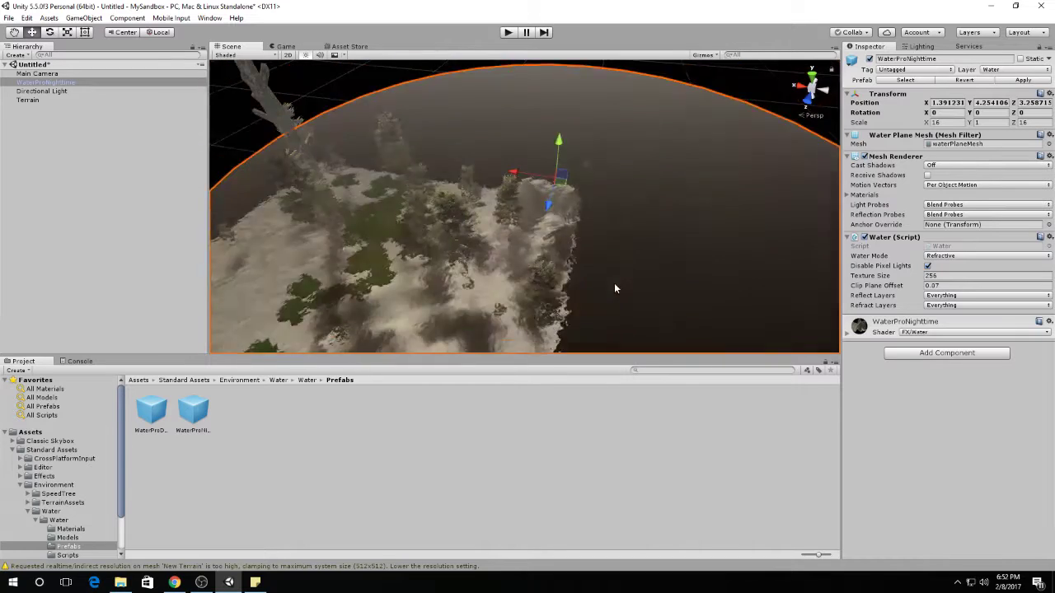
Lower the water plane along its vertical axis to a Y position of about 0.73
{"action": "left_click_drag", "start_coordinate": [540, 158], "coordinate": [534, 233]}
{"action": "scroll", "coordinate": [533, 228], "scroll_direction": "up", "scroll_amount": 5}
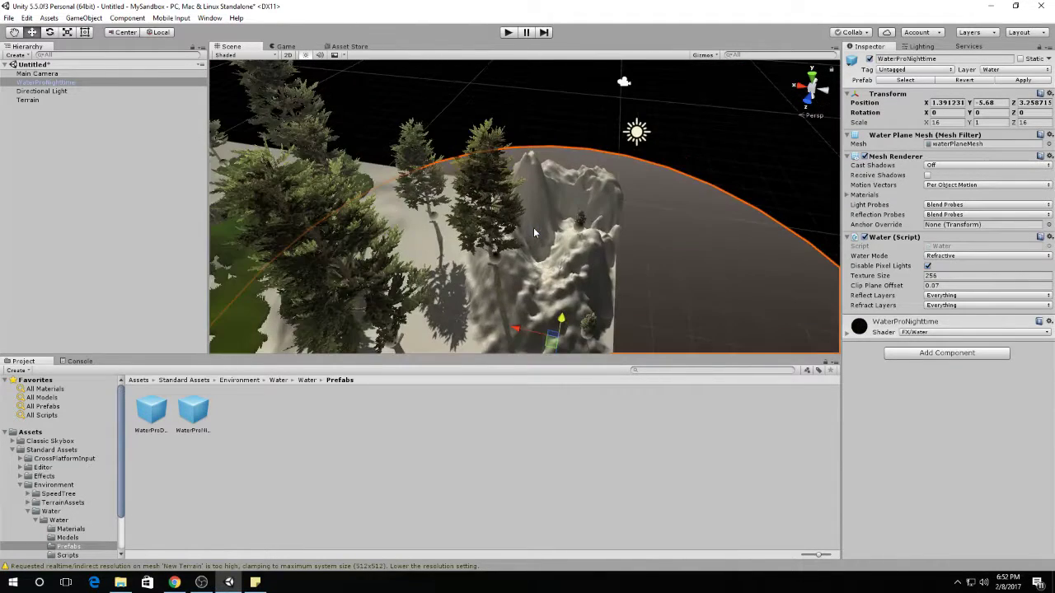
{"action": "left_click_drag", "start_coordinate": [560, 324], "coordinate": [569, 263]}
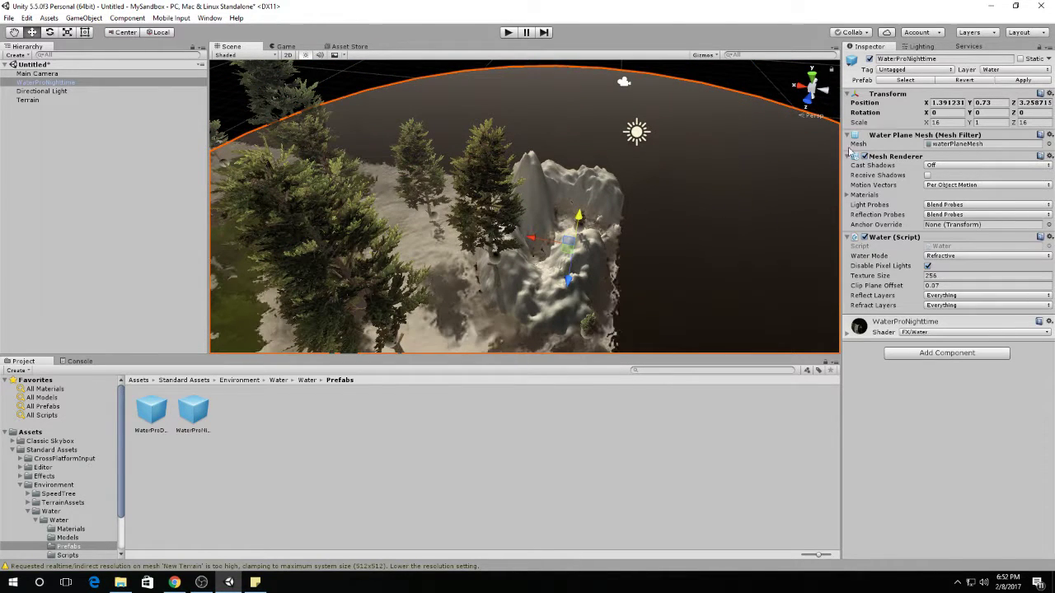
Set the water plane's X and Z scale to 1
{"action": "left_click", "coordinate": [955, 121]}
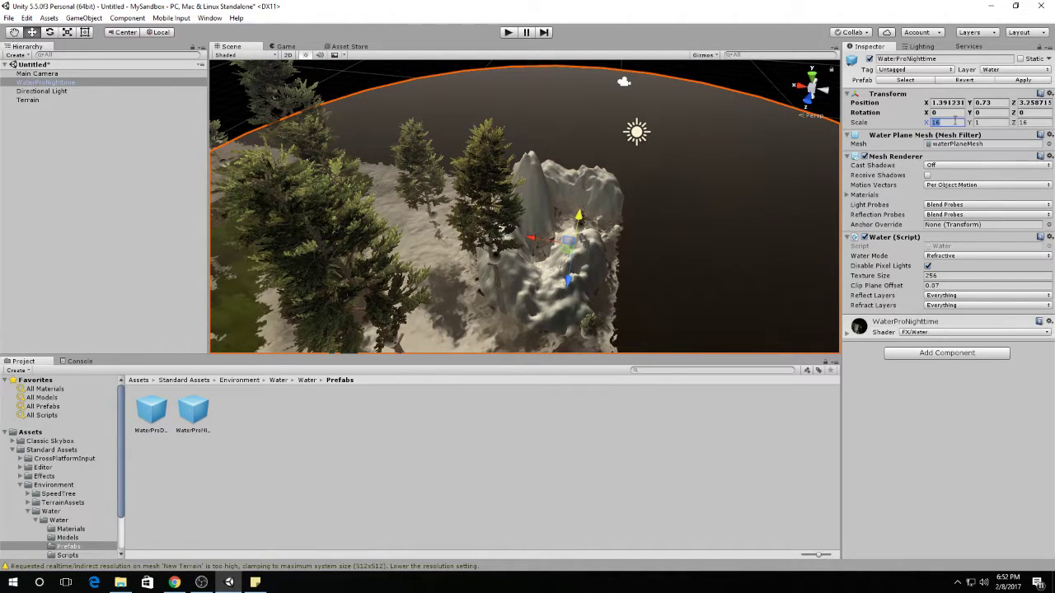
{"action": "type", "text": "1"}
{"action": "left_click", "coordinate": [1040, 122]}
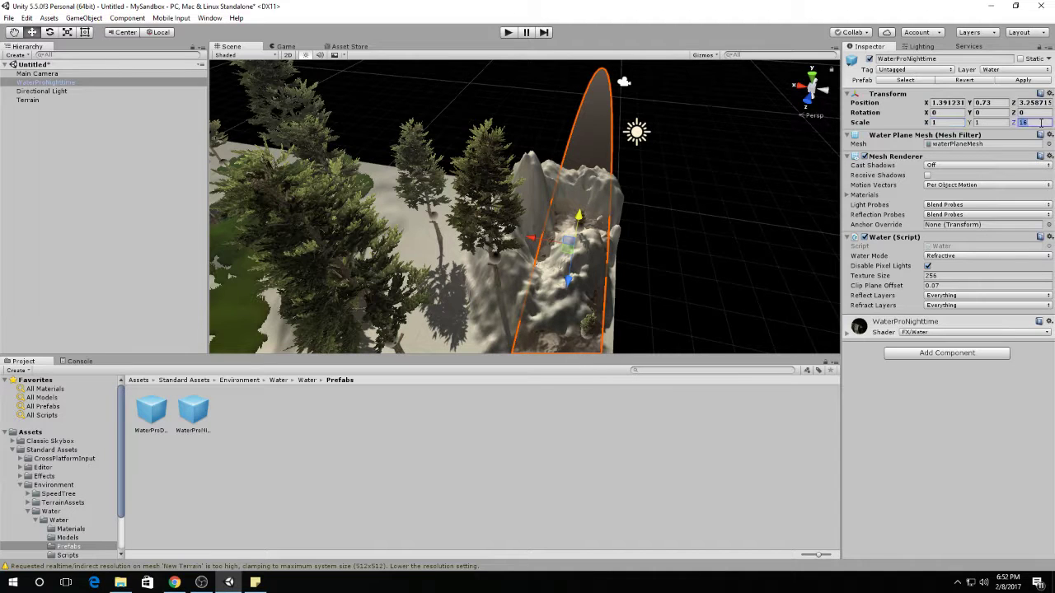
{"action": "type", "text": "1"}
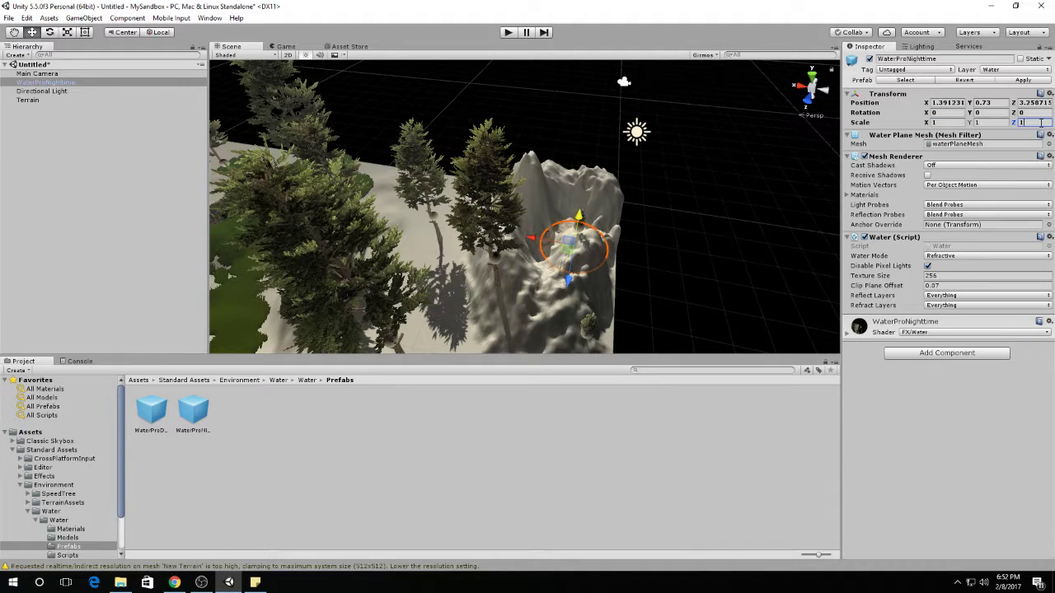
Move the water plane into the hollow beside the mountain, at about X 1.93, Y 1.10, Z 3.39
{"action": "scroll", "coordinate": [542, 209], "scroll_direction": "up", "scroll_amount": 5}
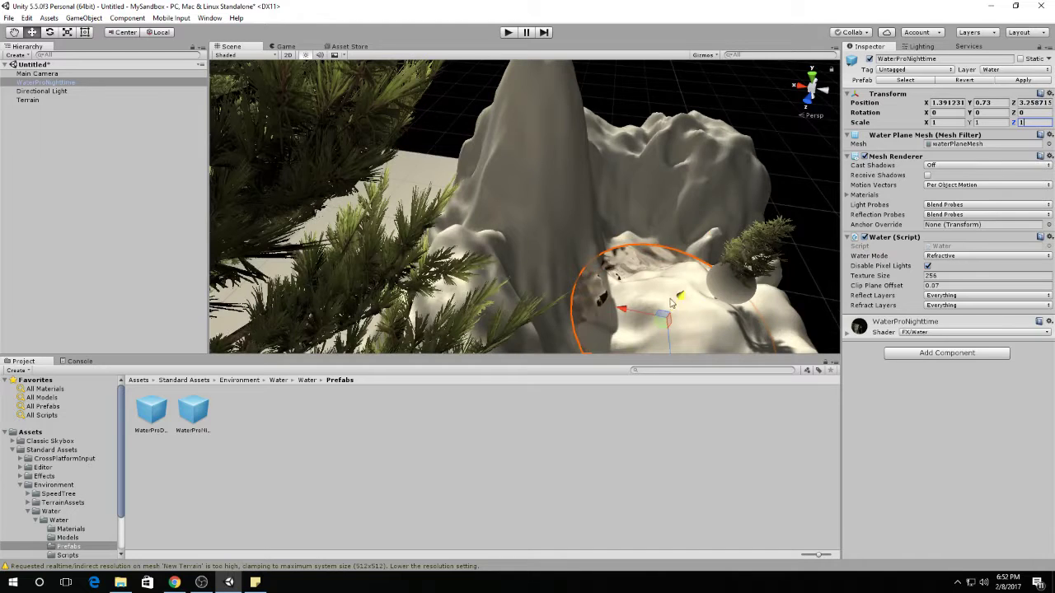
{"action": "left_click_drag", "start_coordinate": [680, 301], "coordinate": [569, 286]}
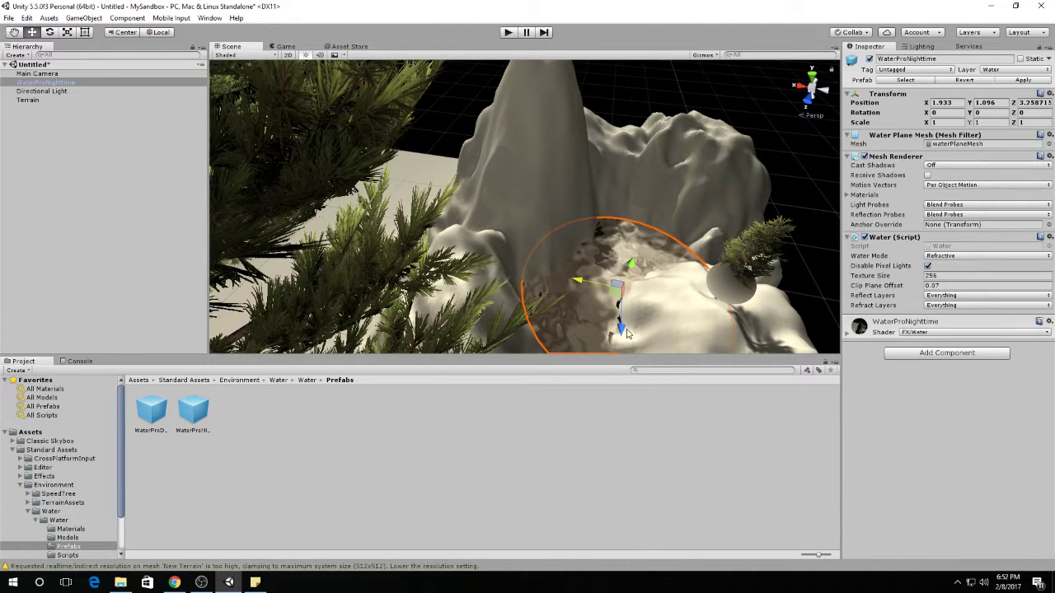
{"action": "mouse_move", "coordinate": [628, 337]}
{"action": "left_mouse_down"}
{"action": "mouse_move", "coordinate": [626, 315]}
{"action": "mouse_move", "coordinate": [634, 331]}
{"action": "left_mouse_up"}
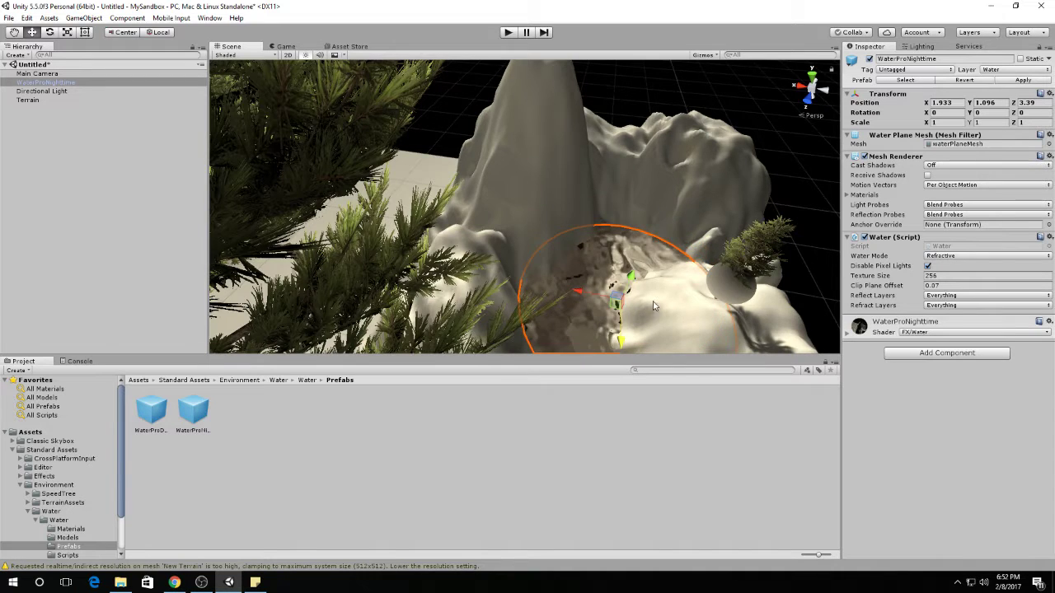
Inspect the water surface up close between the slopes and lower it to a Y position of about 1.03
{"action": "scroll", "coordinate": [644, 301], "scroll_direction": "down", "scroll_amount": 3}
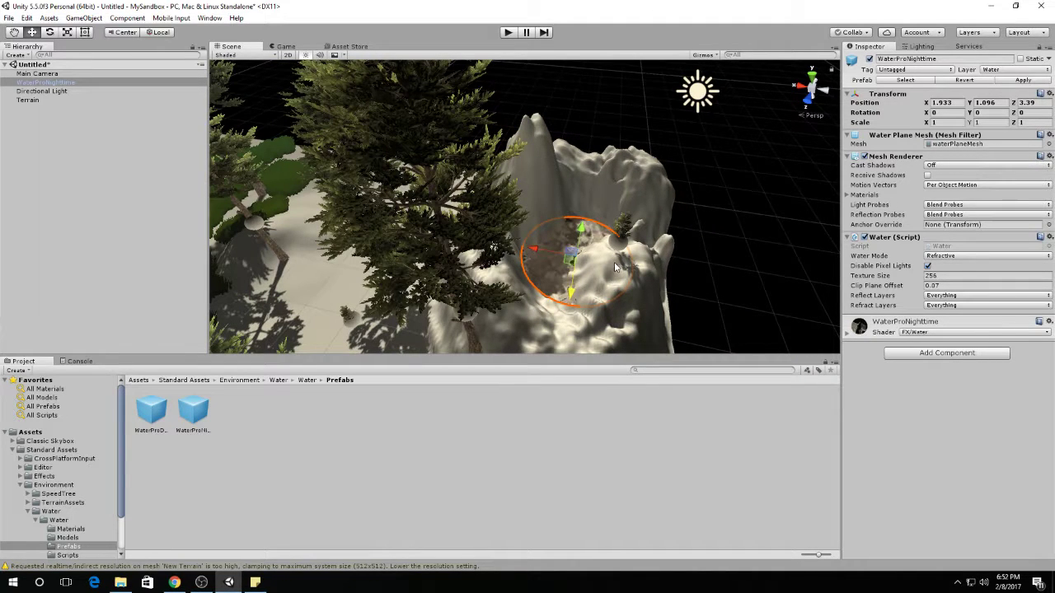
{"action": "left_click_drag", "start_coordinate": [618, 274], "coordinate": [354, 177], "text": "alt"}
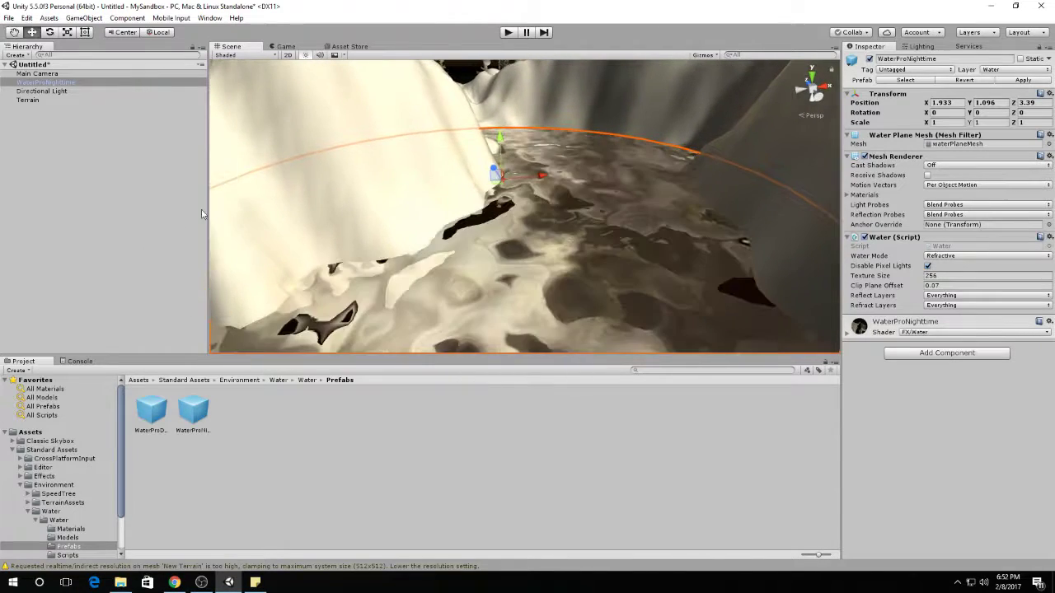
{"action": "left_click_drag", "start_coordinate": [502, 136], "coordinate": [490, 168]}
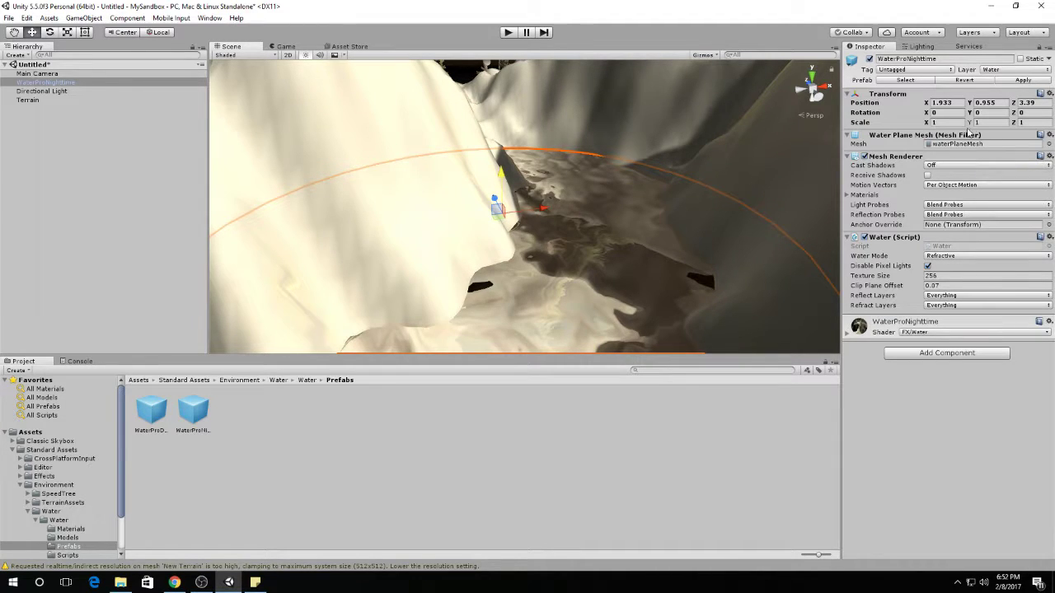
{"action": "left_click_drag", "start_coordinate": [504, 178], "coordinate": [505, 155]}
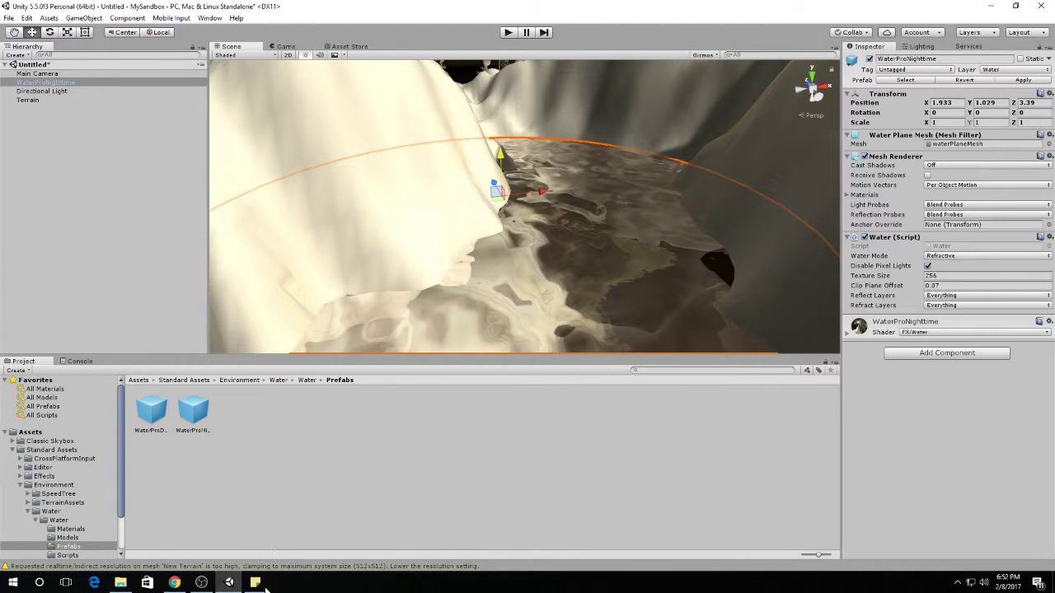
Switch to Sticky Notes, move the Effects Package note and the terrain note to uncover the others, and review the terrain note
{"action": "left_click", "coordinate": [255, 583]}
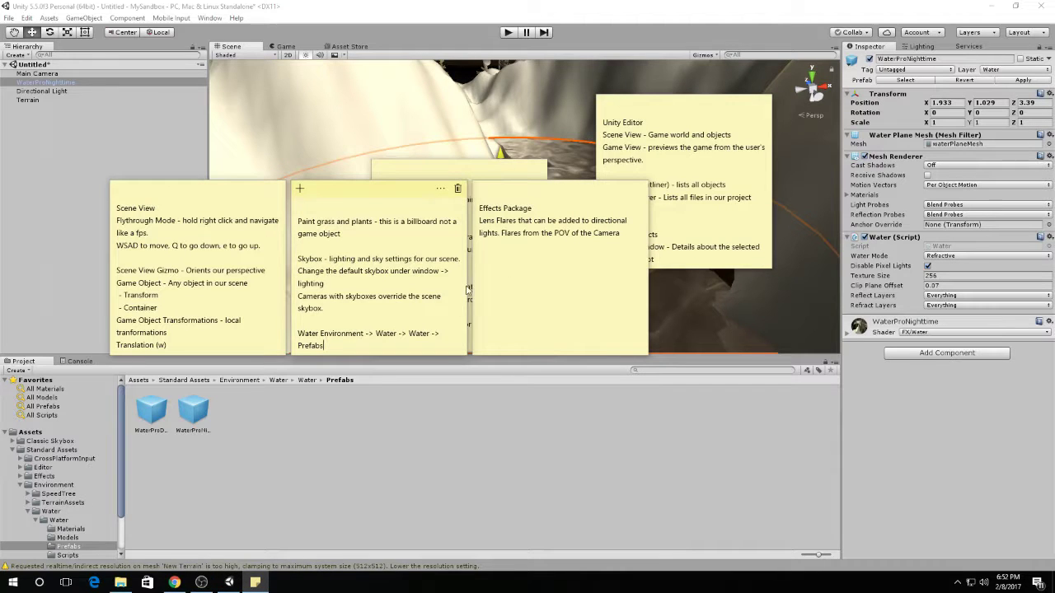
{"action": "left_click_drag", "start_coordinate": [572, 196], "coordinate": [636, 186]}
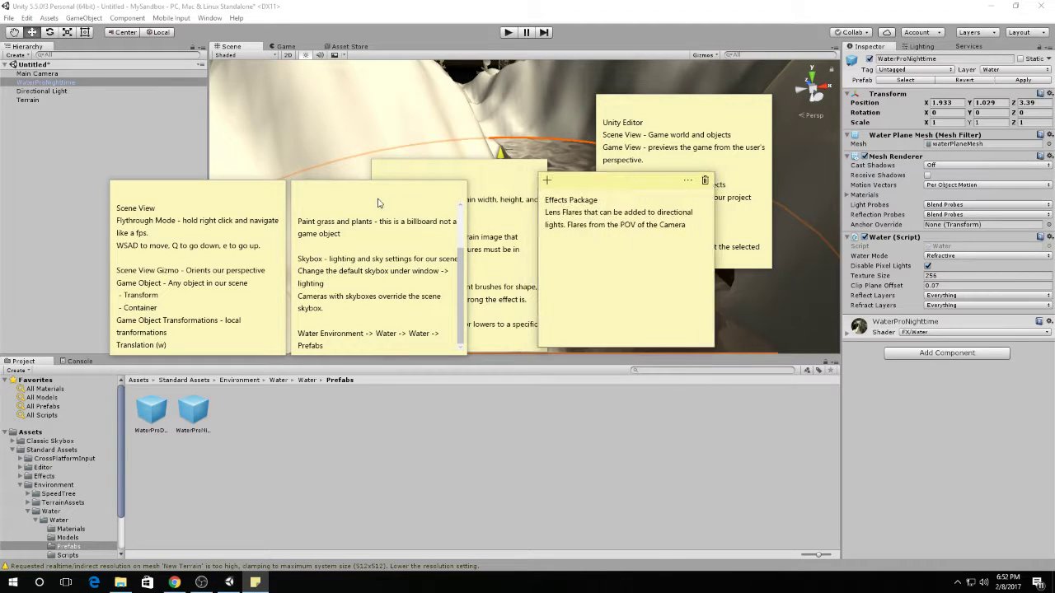
{"action": "left_click", "coordinate": [379, 202]}
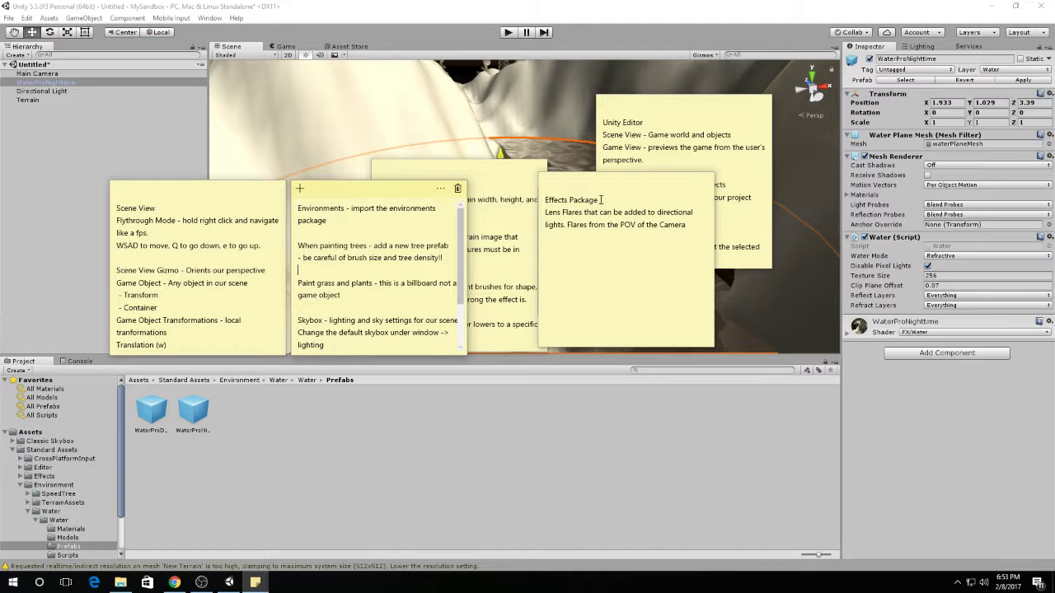
{"action": "left_click_drag", "start_coordinate": [395, 196], "coordinate": [437, 175]}
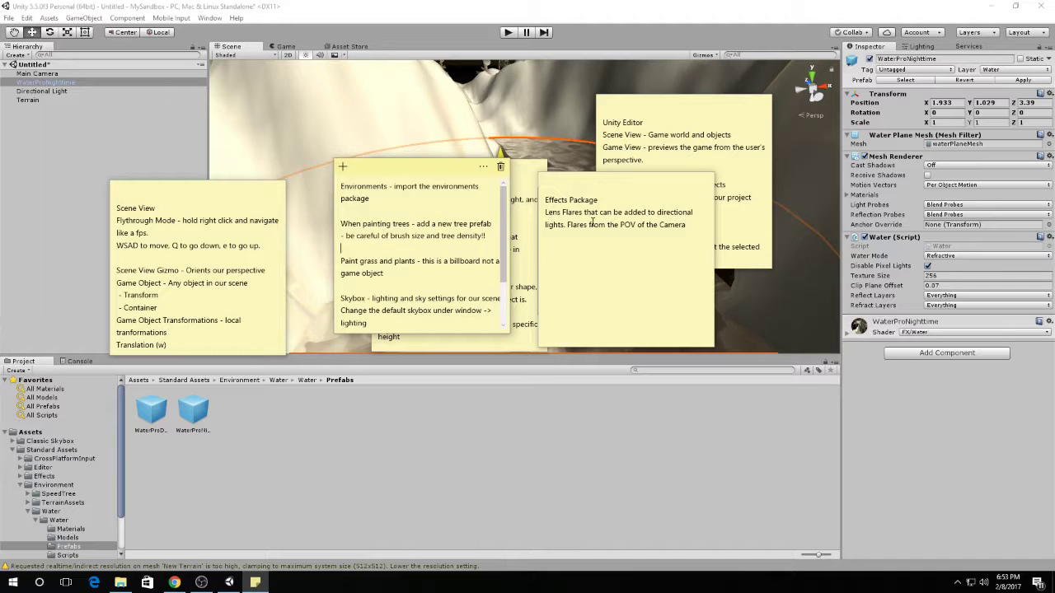
{"action": "scroll", "coordinate": [388, 301], "scroll_direction": "down", "scroll_amount": 3}
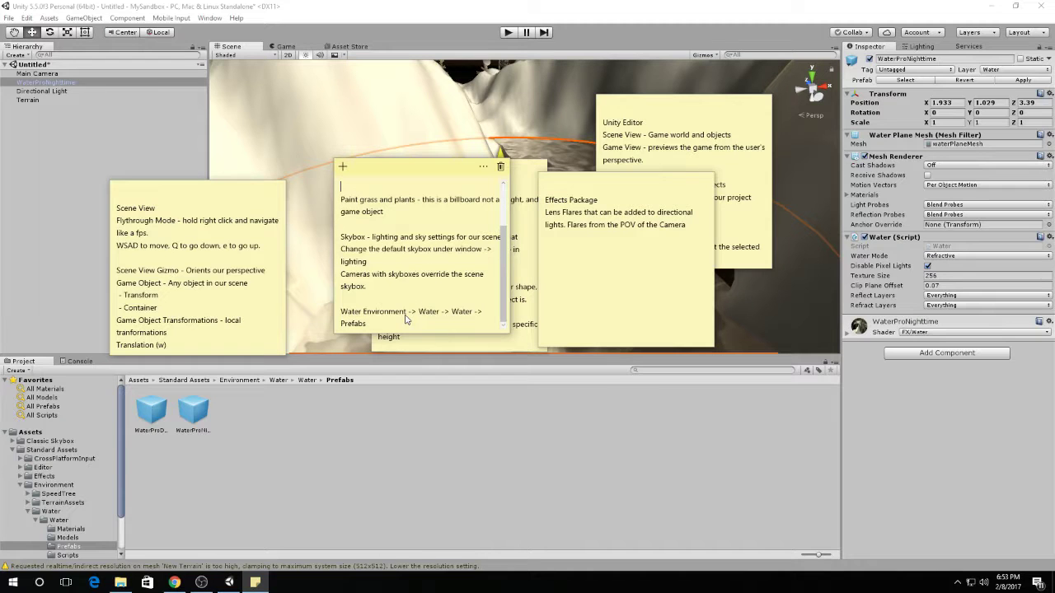
{"action": "scroll", "coordinate": [405, 320], "scroll_direction": "up", "scroll_amount": 3}
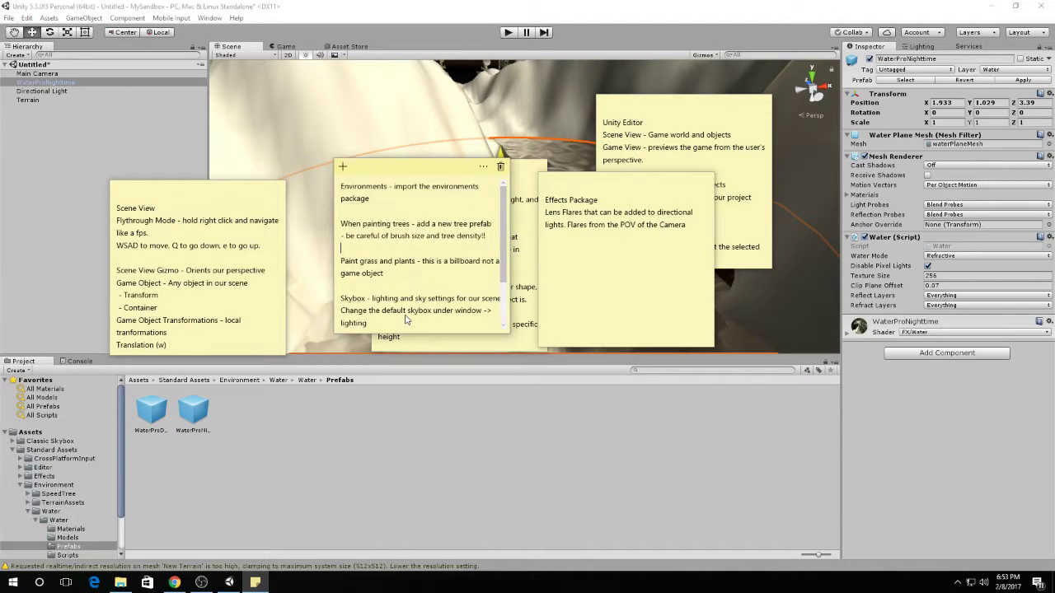